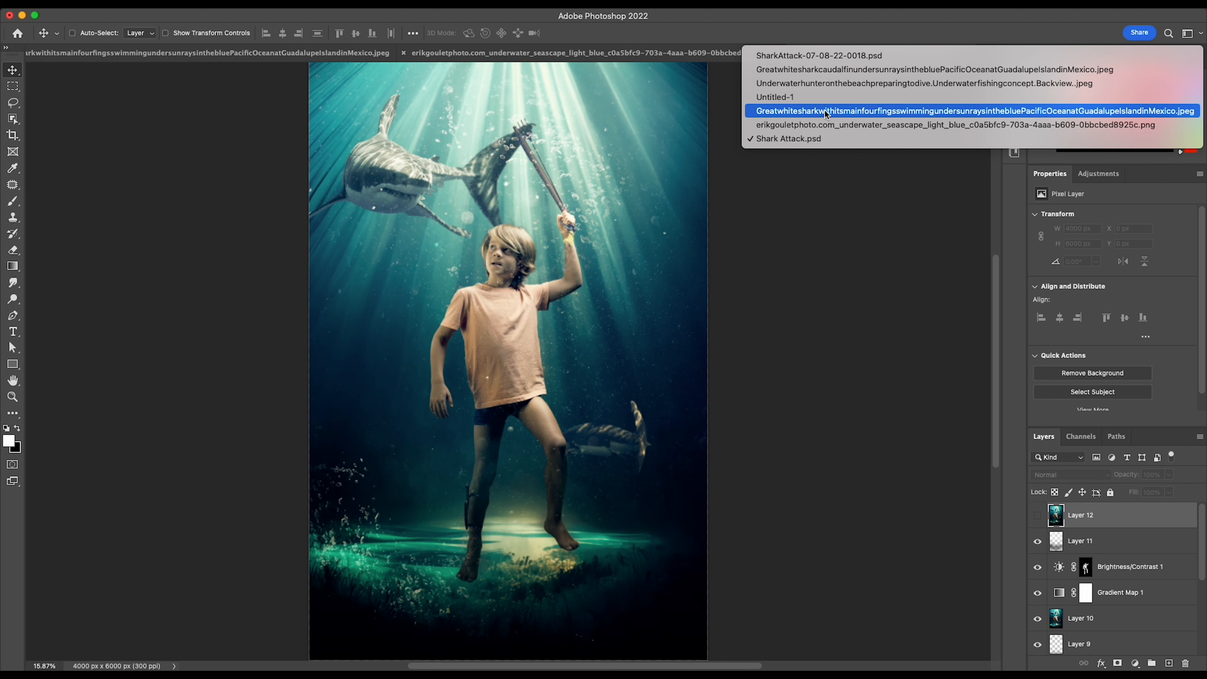
View the boy's studio photo and the two great white shark source images one after another.
{"action": "left_click", "coordinate": [822, 55]}
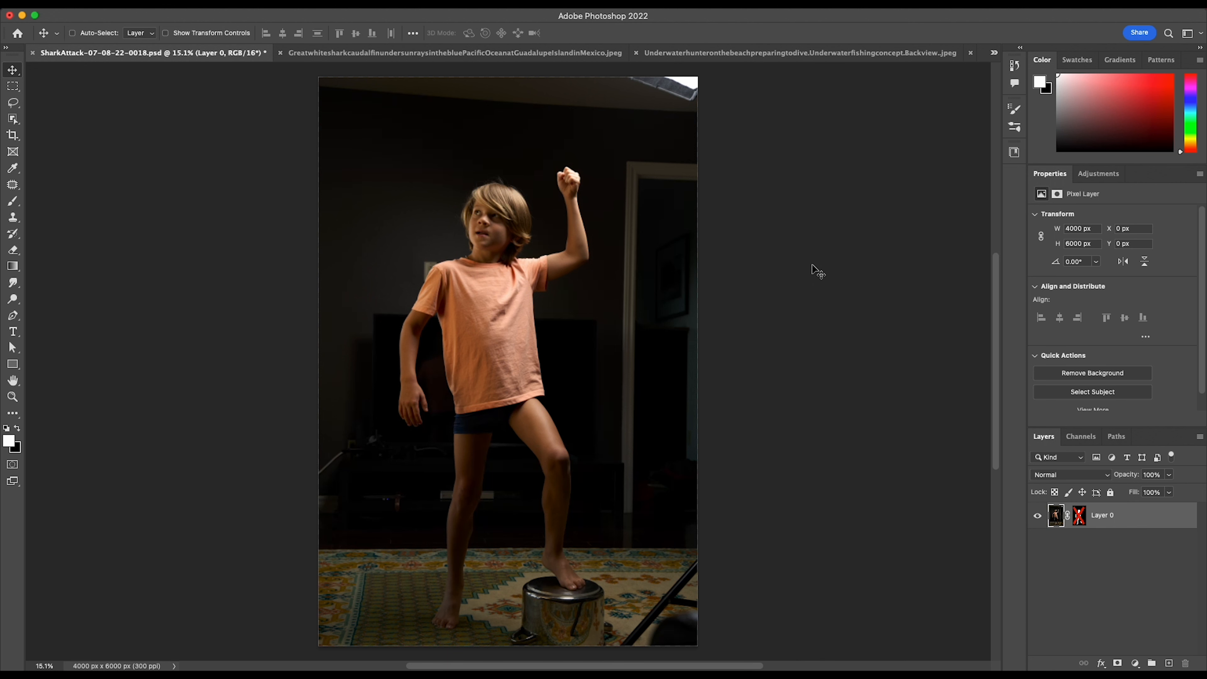
{"action": "left_click", "coordinate": [366, 56]}
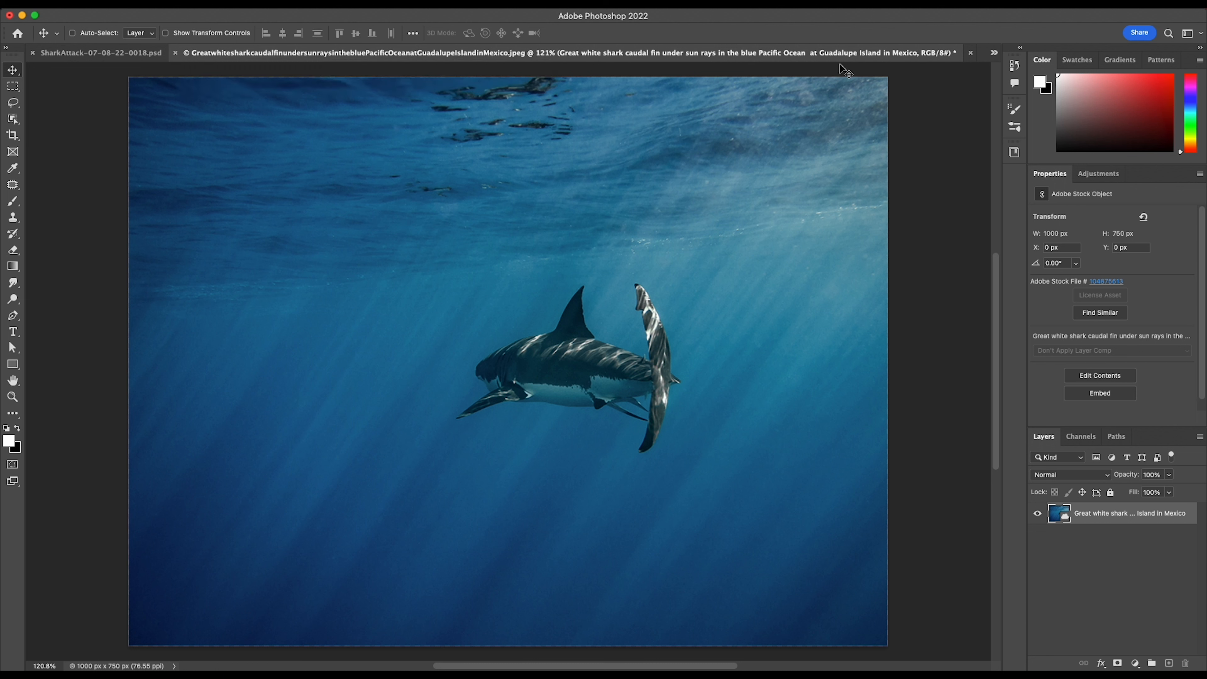
{"action": "left_click", "coordinate": [995, 54]}
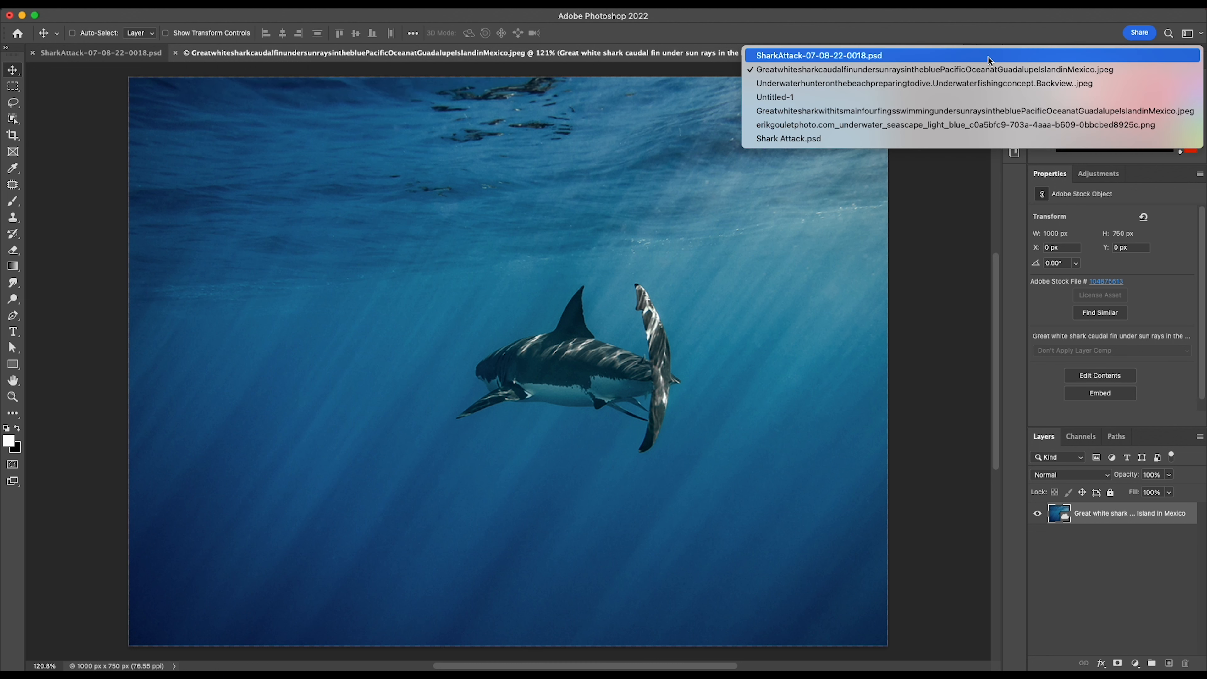
{"action": "left_click", "coordinate": [920, 110]}
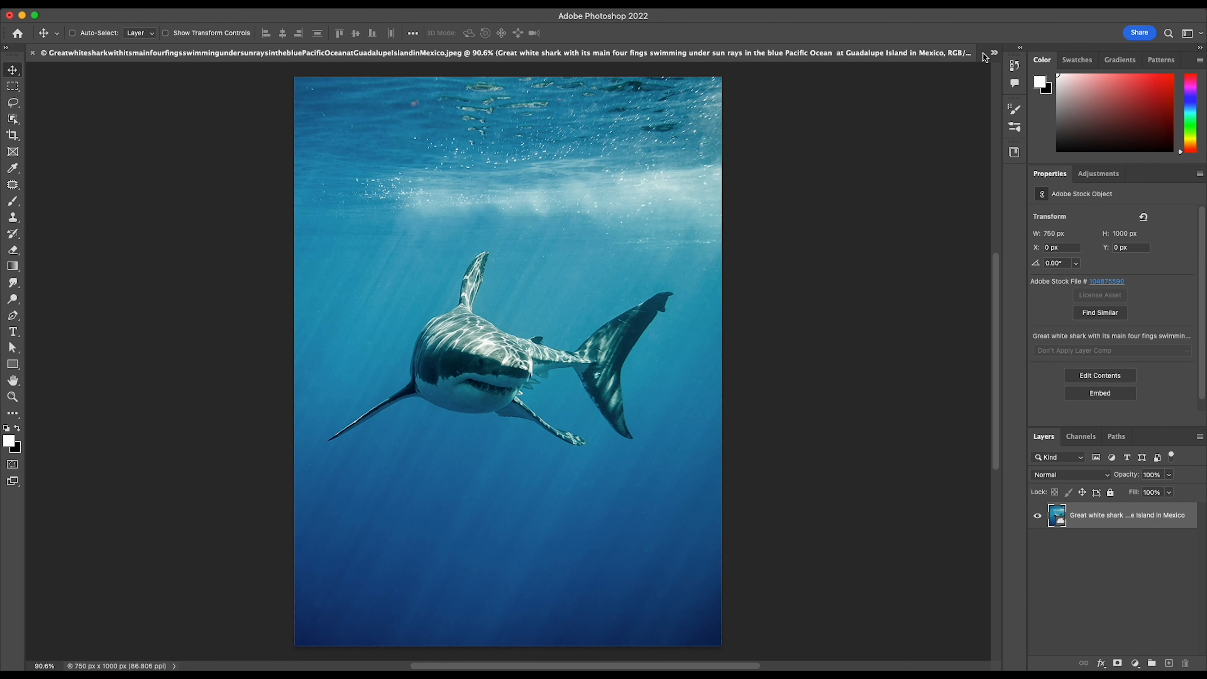
View the underwater hunter beach photo and the underwater seascape source image.
{"action": "left_click", "coordinate": [994, 54]}
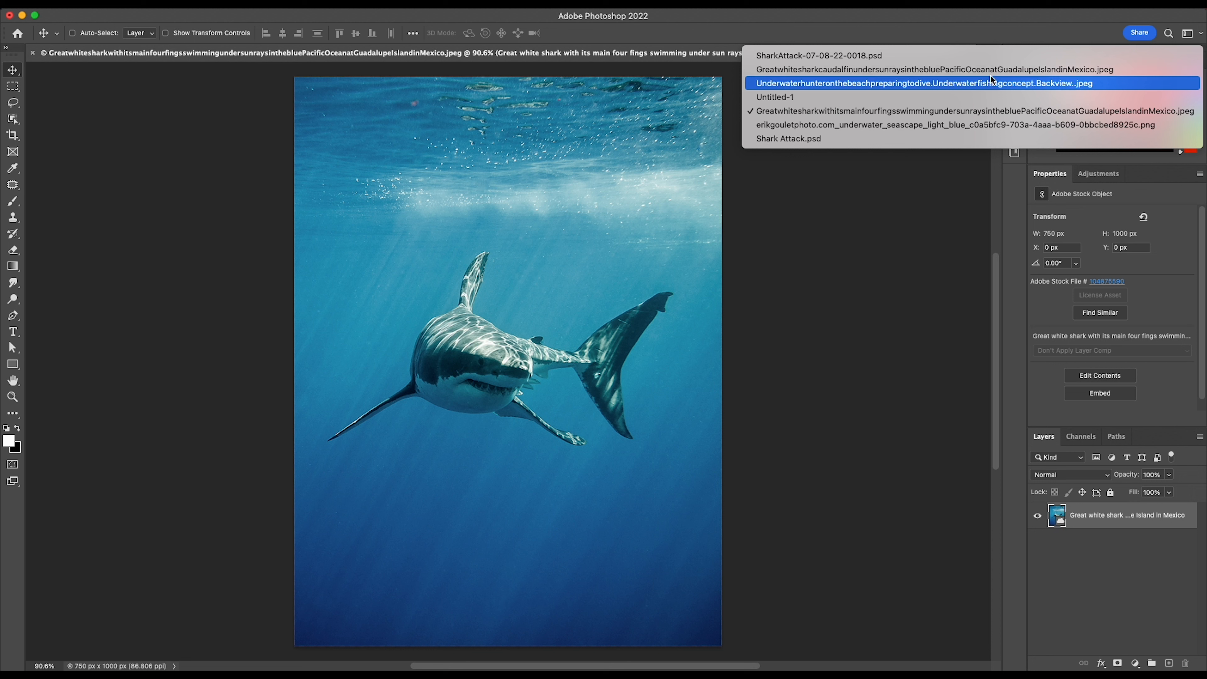
{"action": "left_click", "coordinate": [968, 83]}
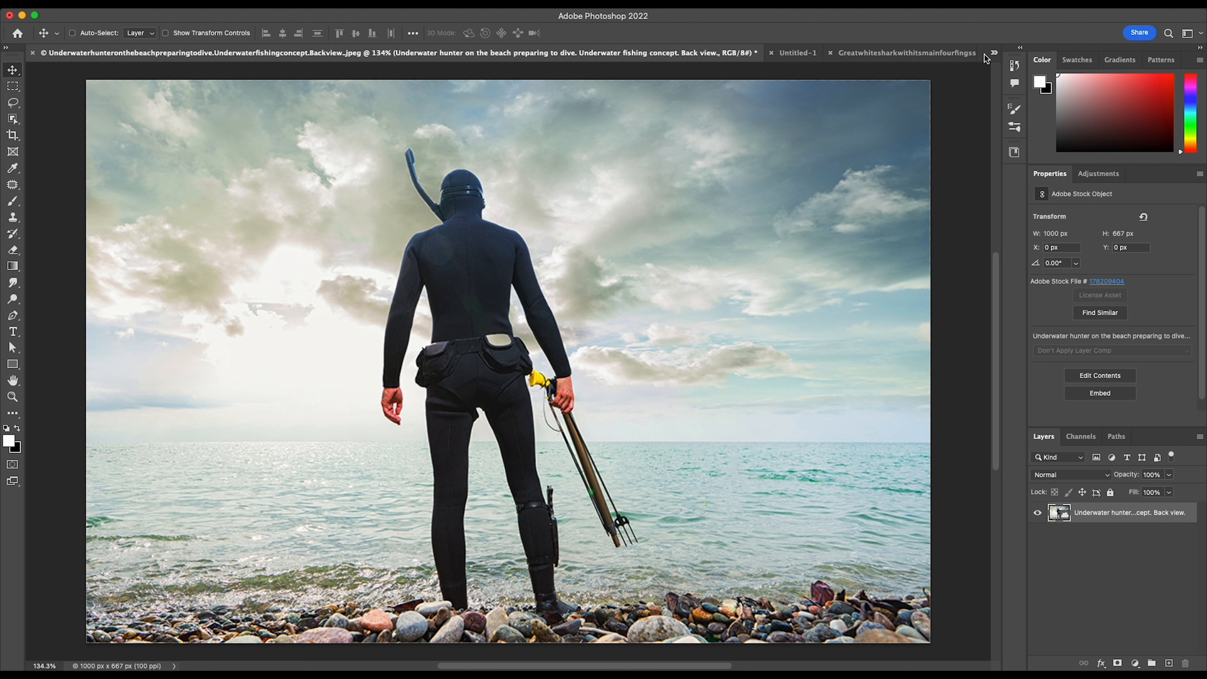
{"action": "left_click", "coordinate": [994, 54]}
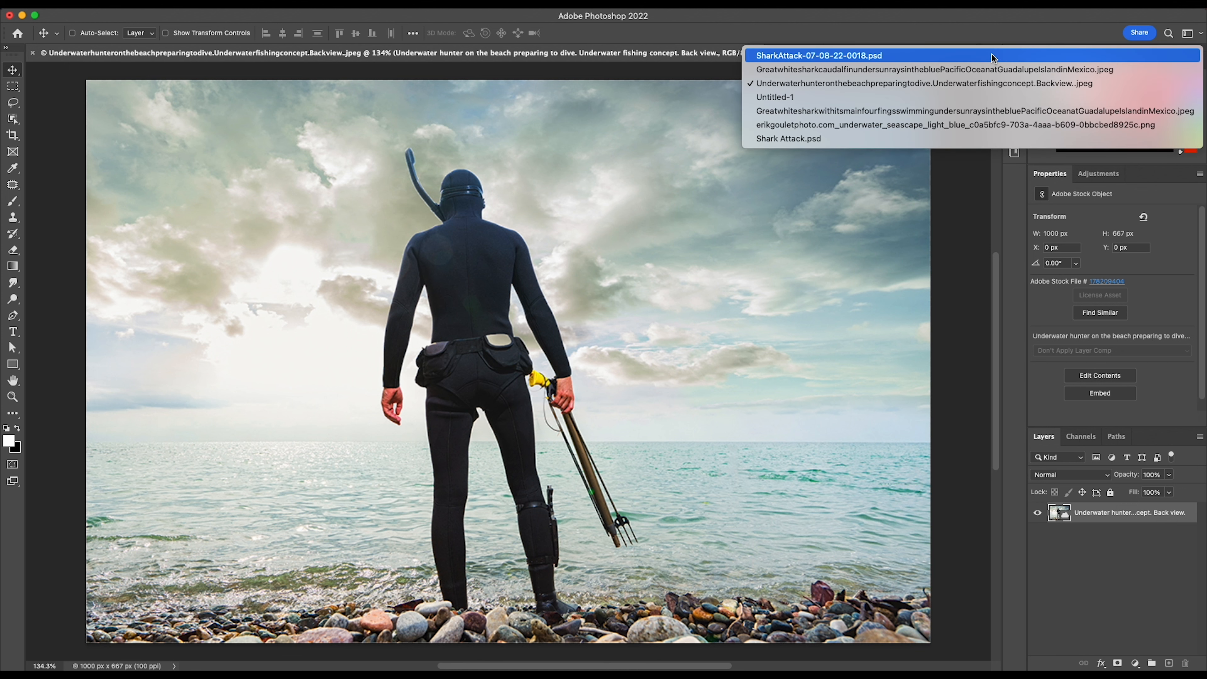
{"action": "left_click", "coordinate": [935, 125]}
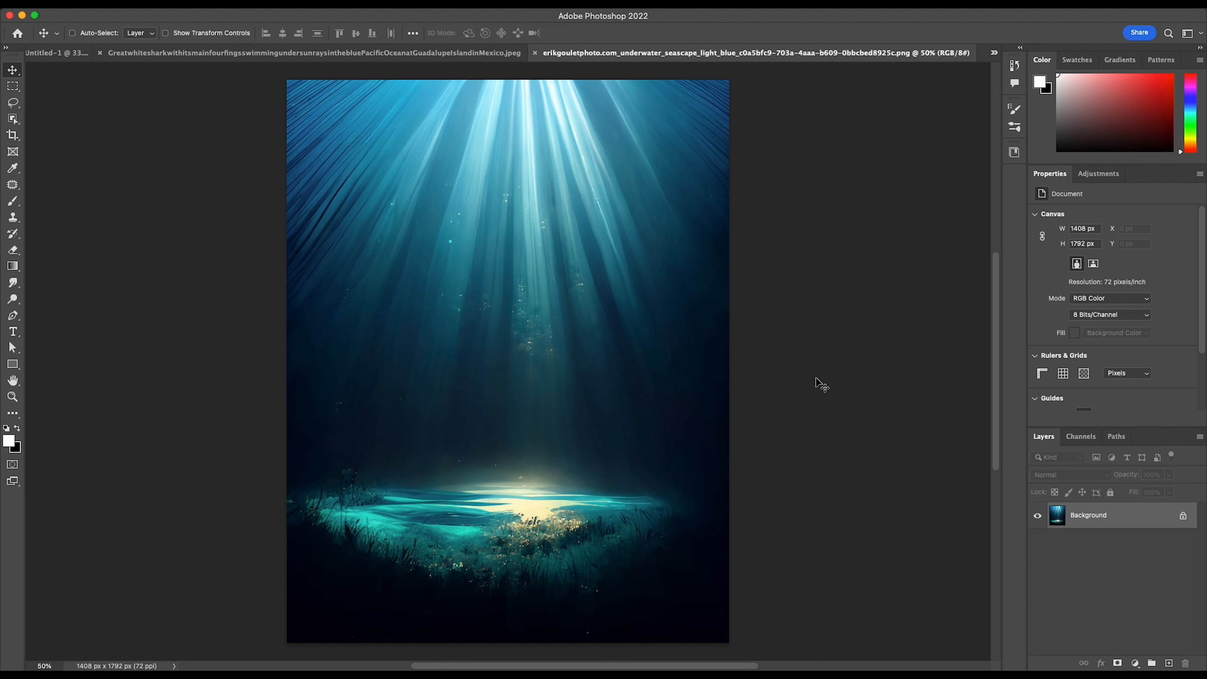
Return to SharkAttack-07-08-22-0018.psd and enable Layer 0's mask to cut out the boy.
{"action": "left_click", "coordinate": [995, 52]}
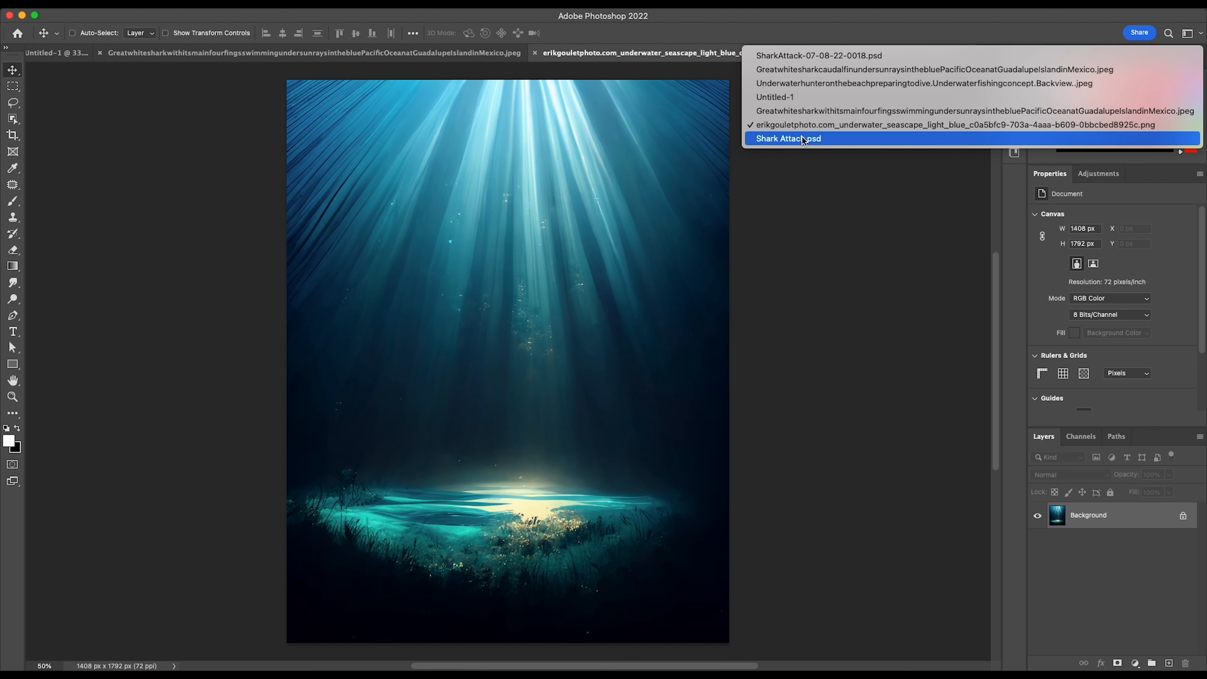
{"action": "left_click", "coordinate": [803, 56]}
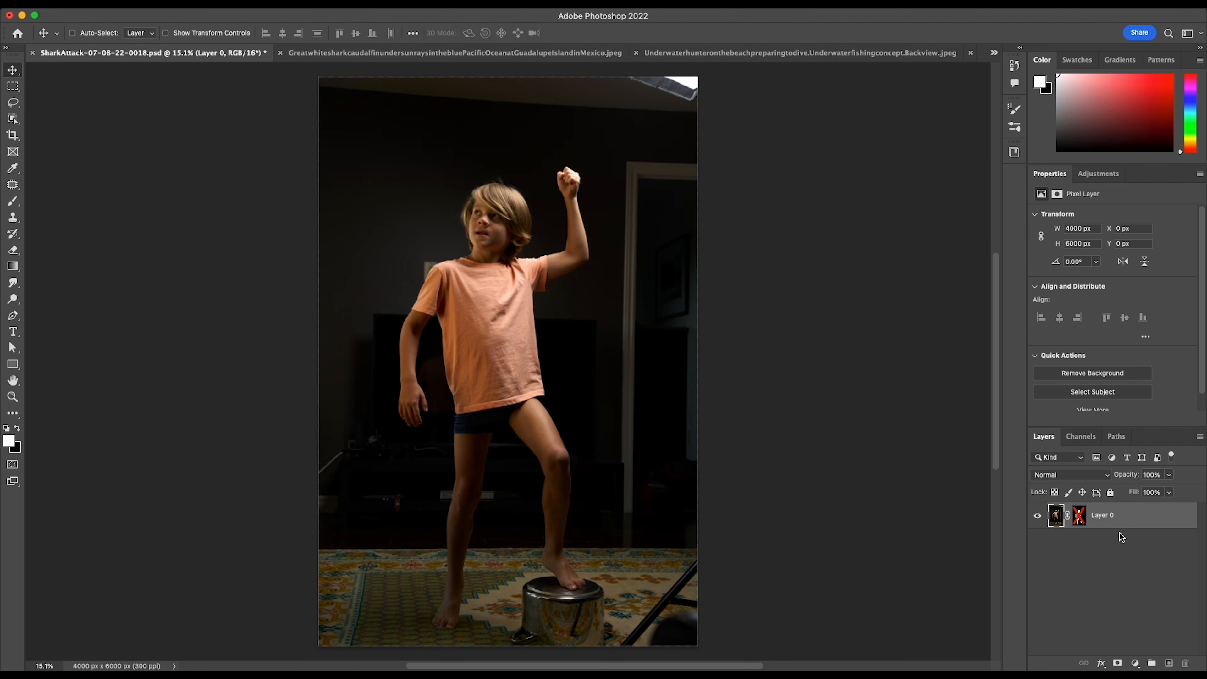
{"action": "left_click", "coordinate": [1080, 517], "text": "shift"}
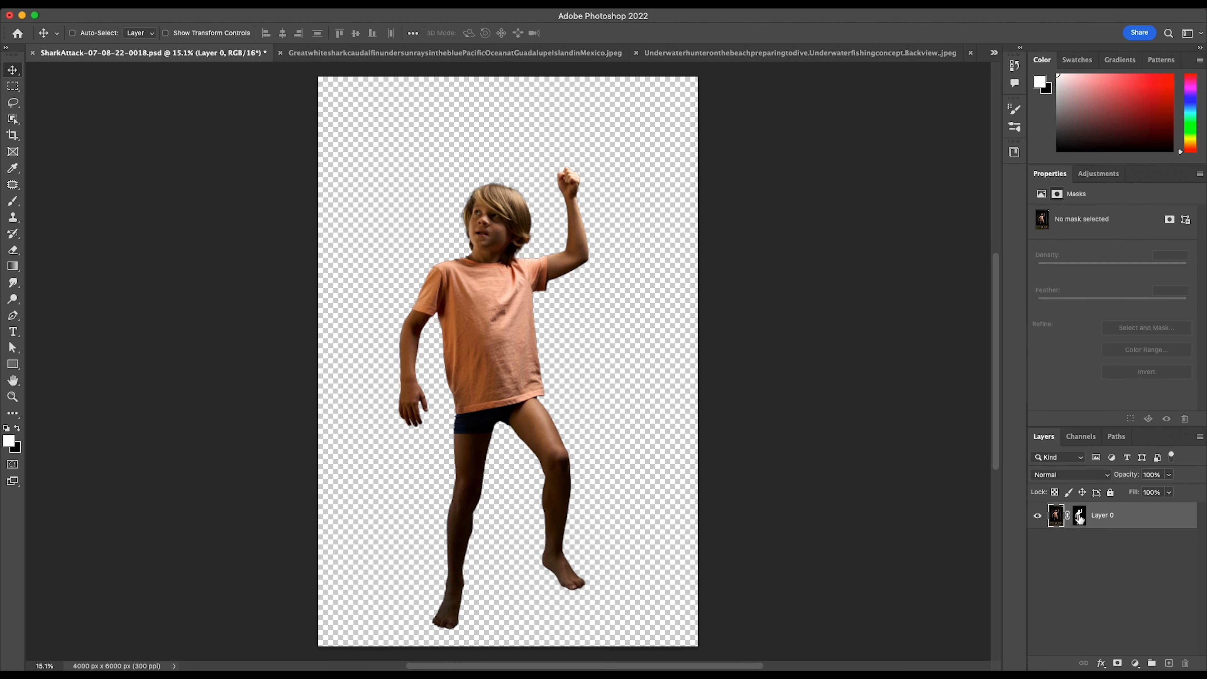
Switch to Shark Attack.psd, expand Group 2 and isolate the underwater seascape layer so only it is shown.
{"action": "left_click", "coordinate": [995, 53]}
{"action": "left_click", "coordinate": [761, 139]}
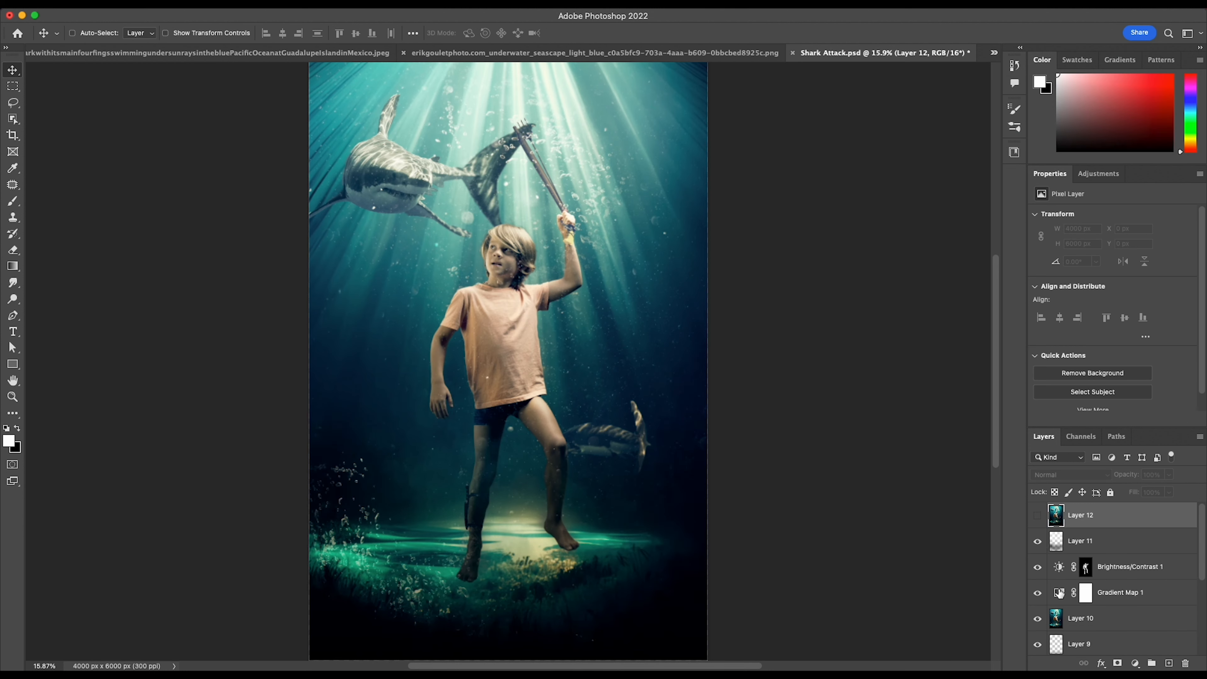
{"action": "scroll", "coordinate": [1060, 595], "scroll_direction": "down", "scroll_amount": 5}
{"action": "left_click", "coordinate": [1051, 647]}
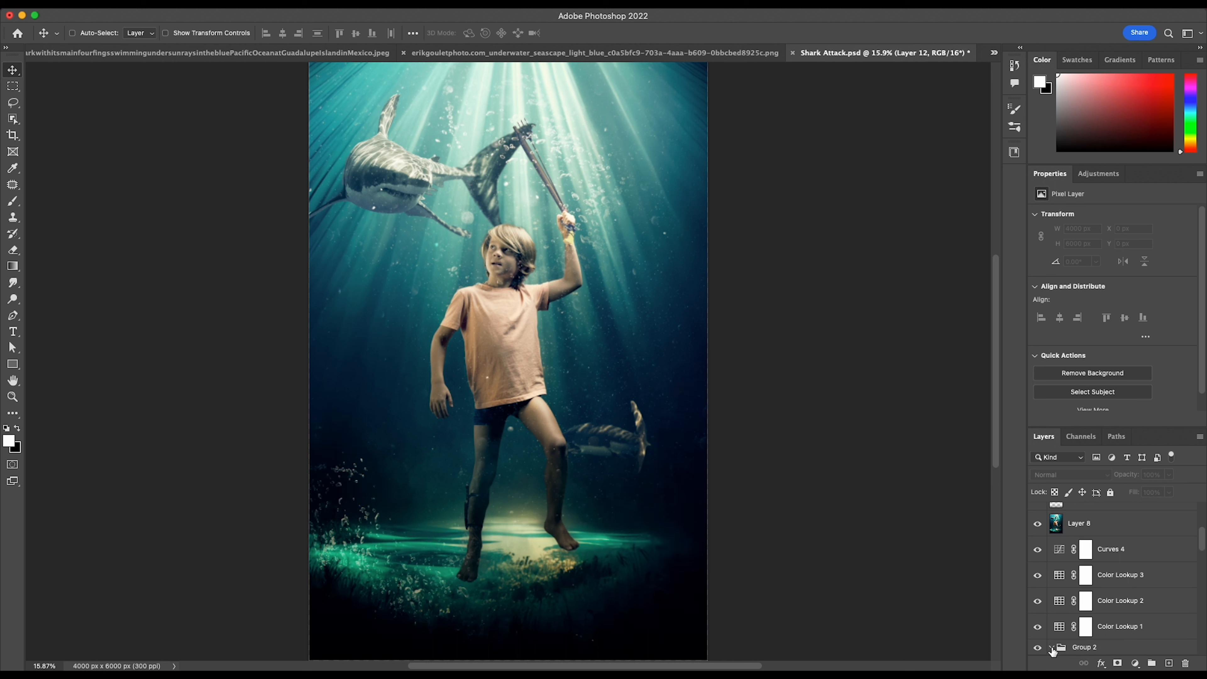
{"action": "scroll", "coordinate": [1069, 607], "scroll_direction": "down", "scroll_amount": 3}
{"action": "scroll", "coordinate": [1069, 606], "scroll_direction": "down", "scroll_amount": 4}
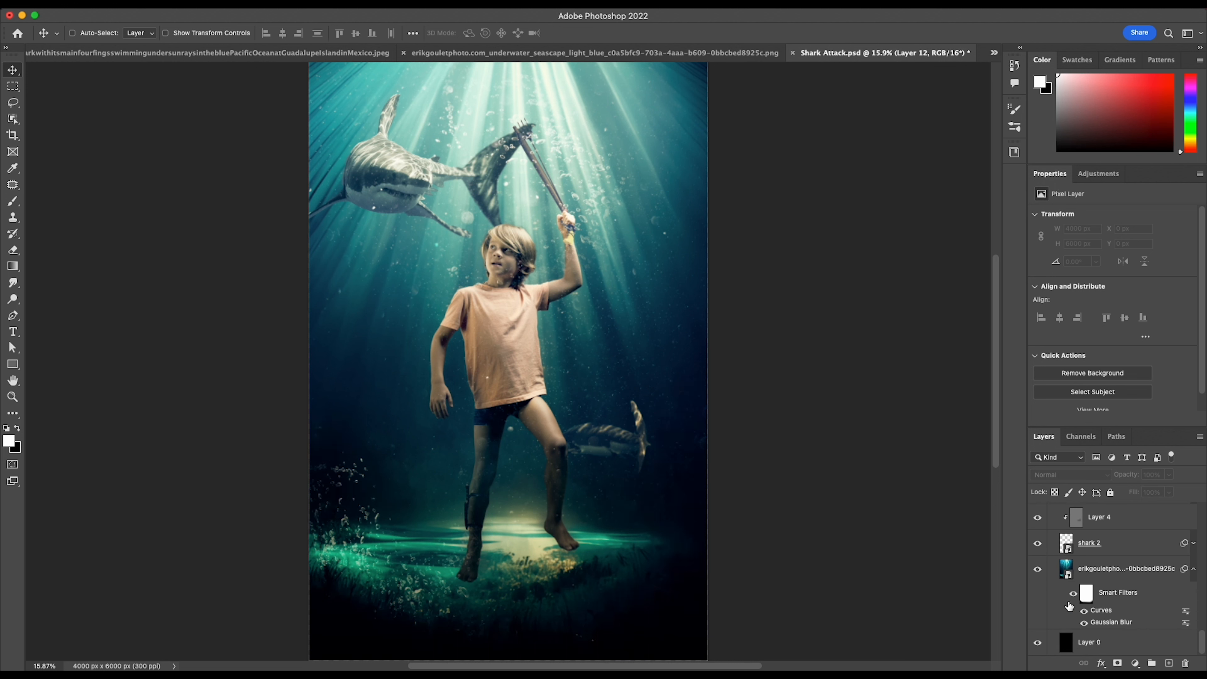
{"action": "left_click", "coordinate": [1038, 570], "text": "alt"}
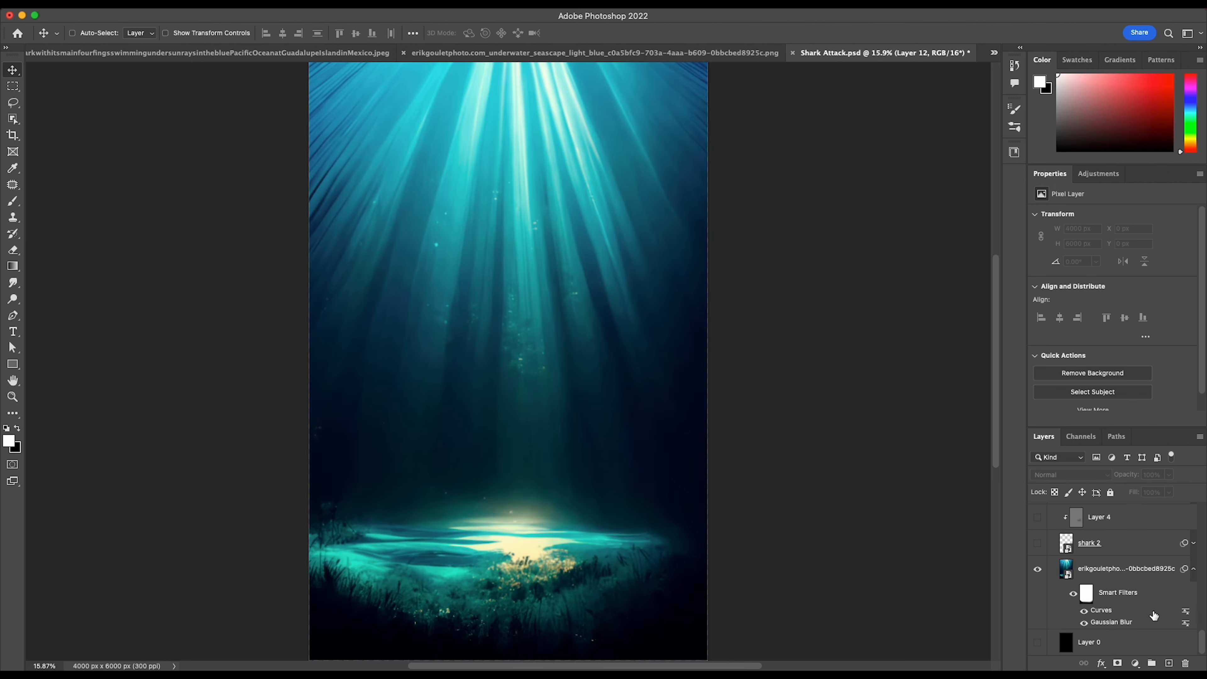
Compare the seascape with and without its Gaussian Blur and Curves smart filters, leaving both enabled.
{"action": "left_click", "coordinate": [1084, 624]}
{"action": "left_click", "coordinate": [1084, 612]}
{"action": "left_click", "coordinate": [1085, 623]}
{"action": "left_click", "coordinate": [1085, 612]}
Show the shark 2 layer above the seascape and expand its smart filters.
{"action": "scroll", "coordinate": [1120, 560], "scroll_direction": "up", "scroll_amount": 3}
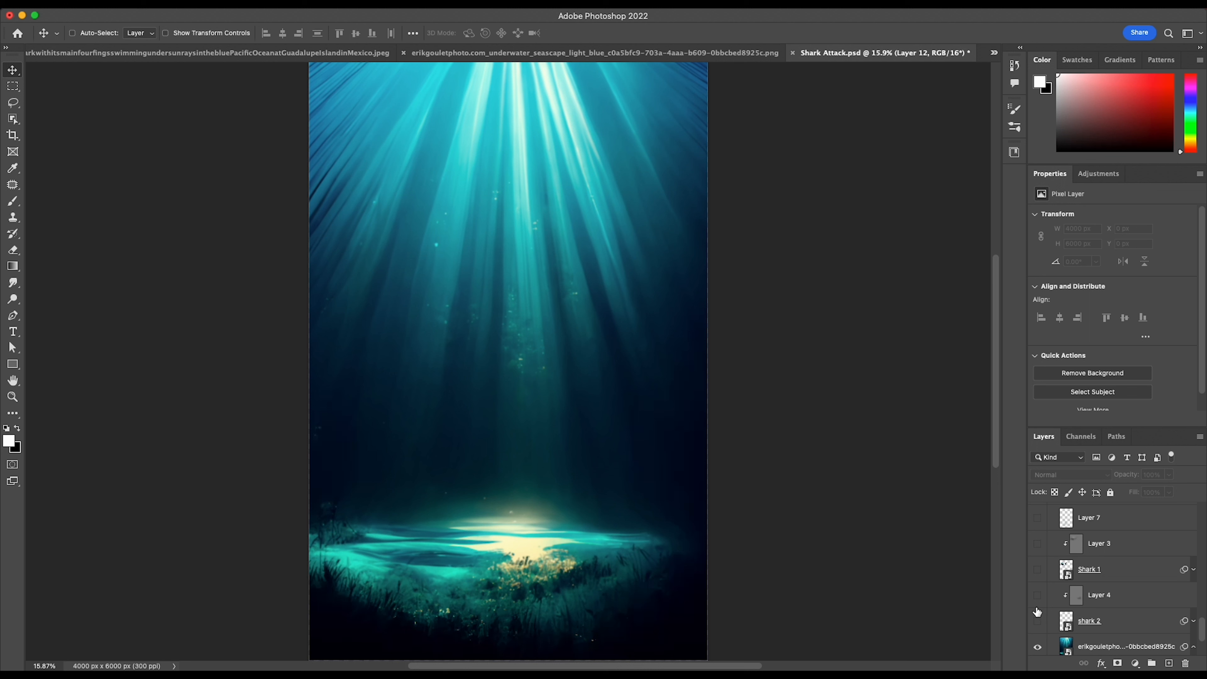
{"action": "left_click", "coordinate": [1038, 624]}
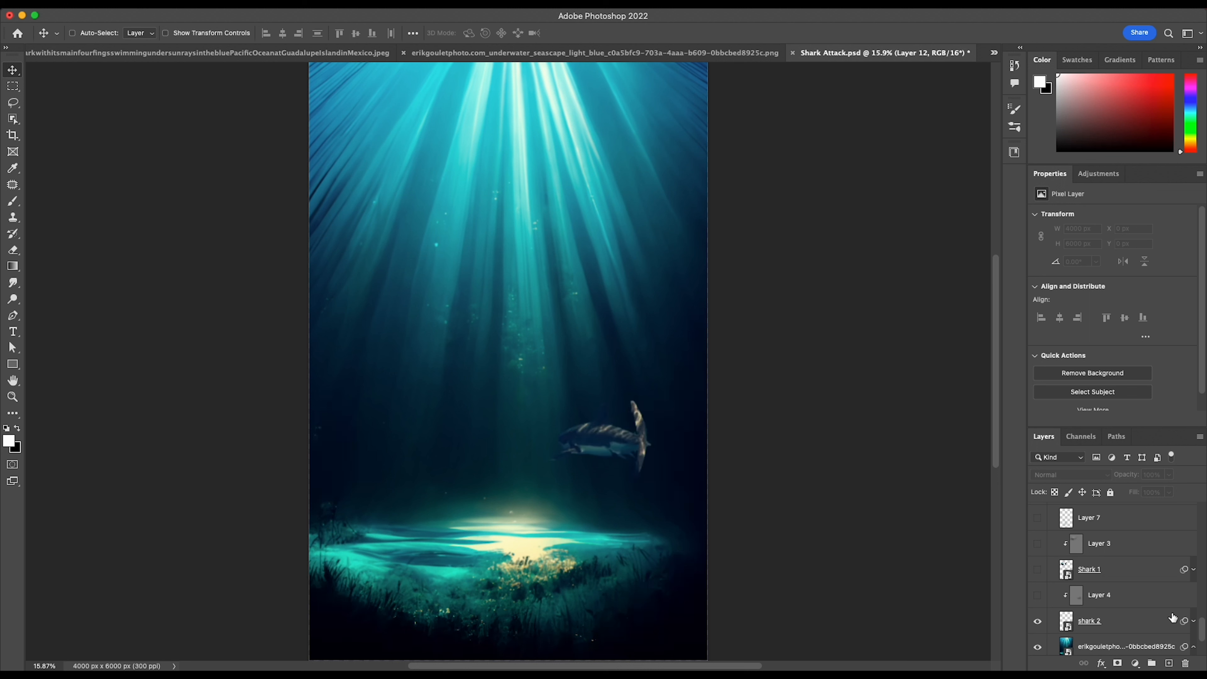
{"action": "left_click", "coordinate": [1193, 621]}
{"action": "scroll", "coordinate": [1152, 614], "scroll_direction": "down", "scroll_amount": 2}
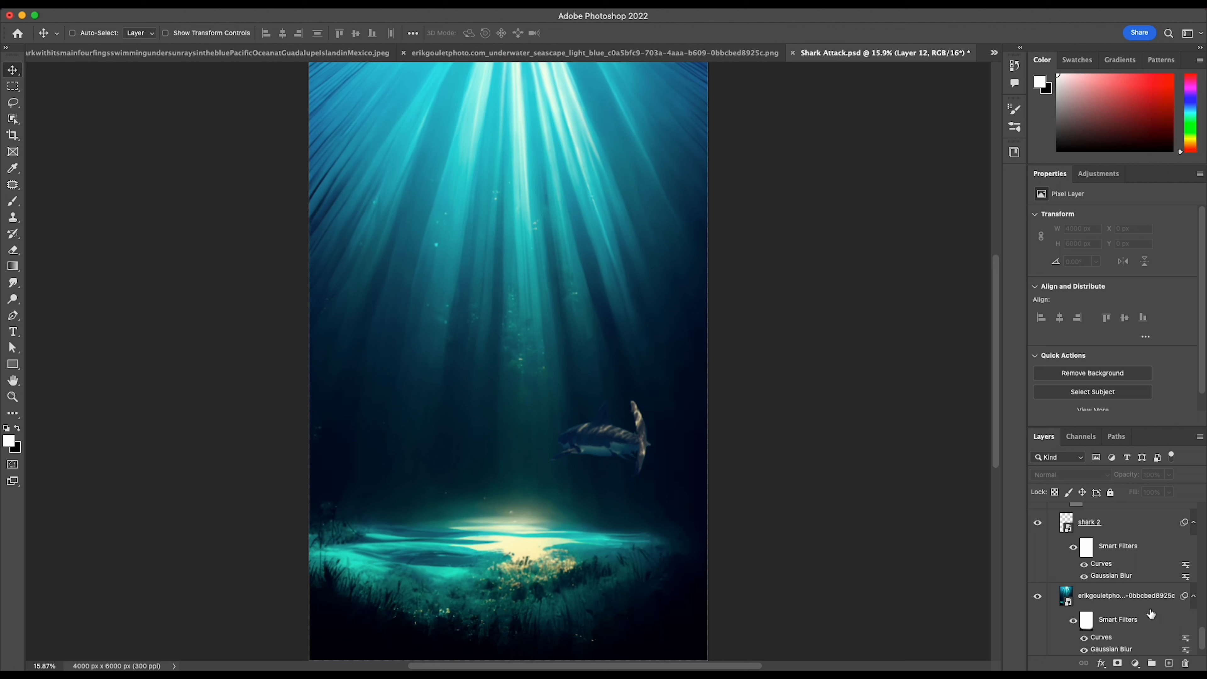
Compare shark 2 with and without its Curves and Gaussian Blur smart filters, leaving both enabled.
{"action": "left_click", "coordinate": [1084, 565]}
{"action": "left_click", "coordinate": [1084, 576]}
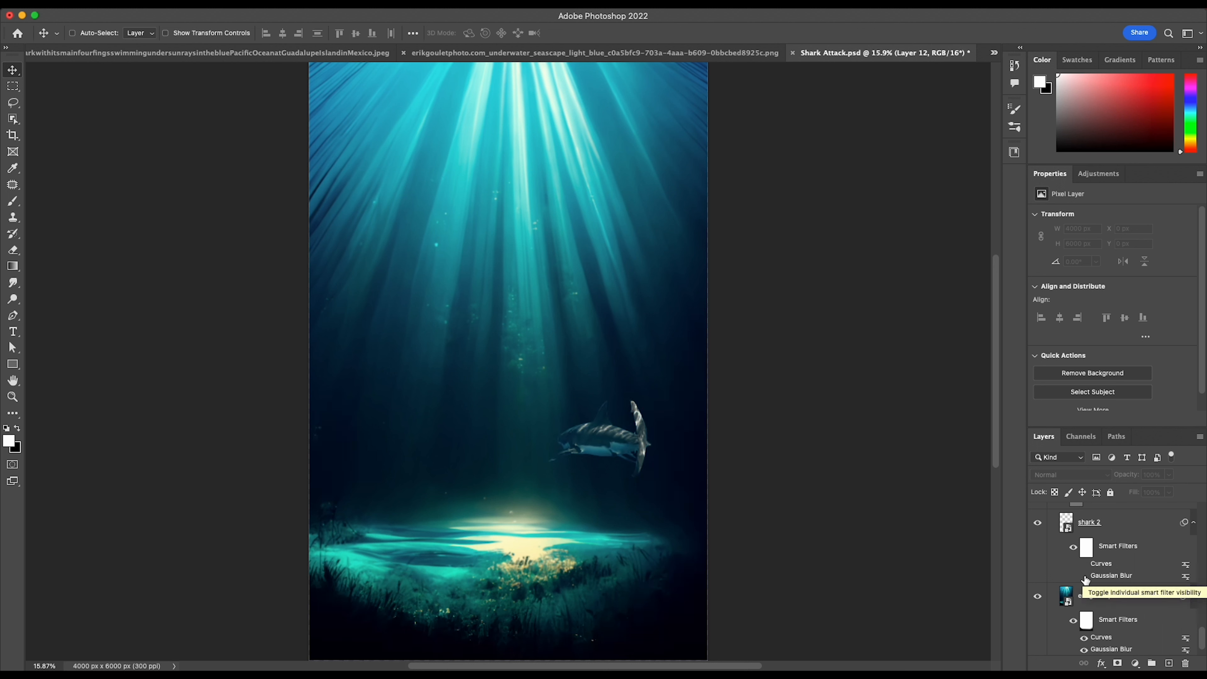
{"action": "left_click", "coordinate": [1084, 576]}
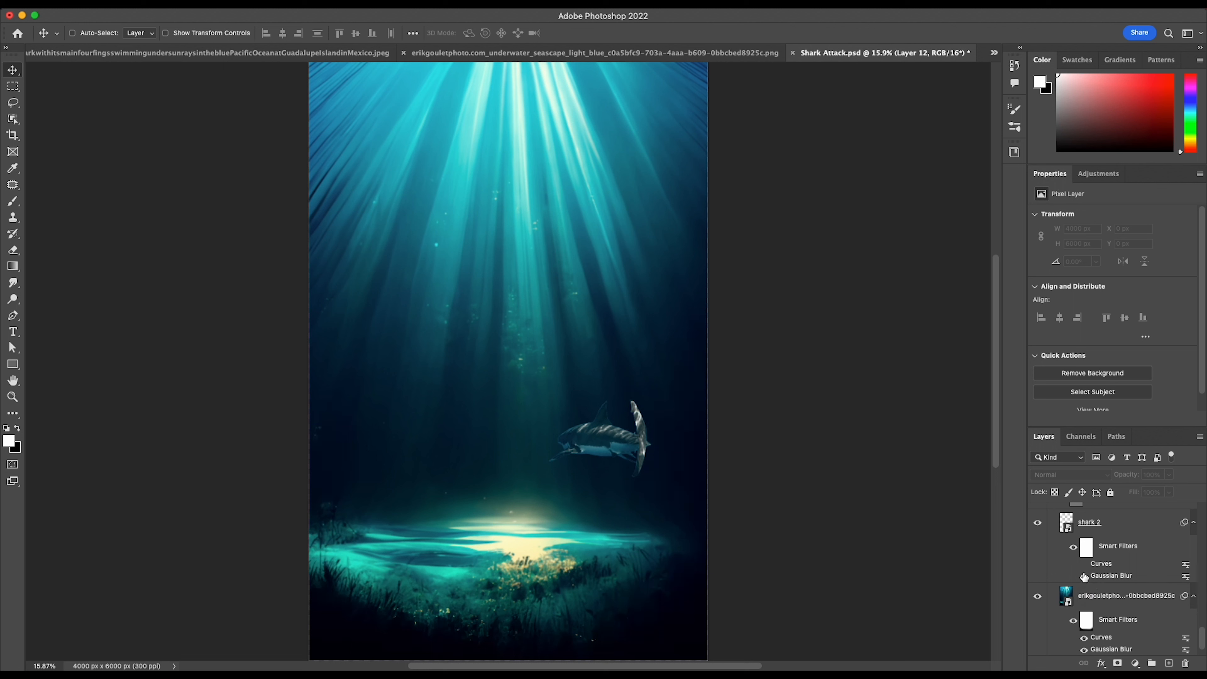
{"action": "left_click", "coordinate": [1085, 565]}
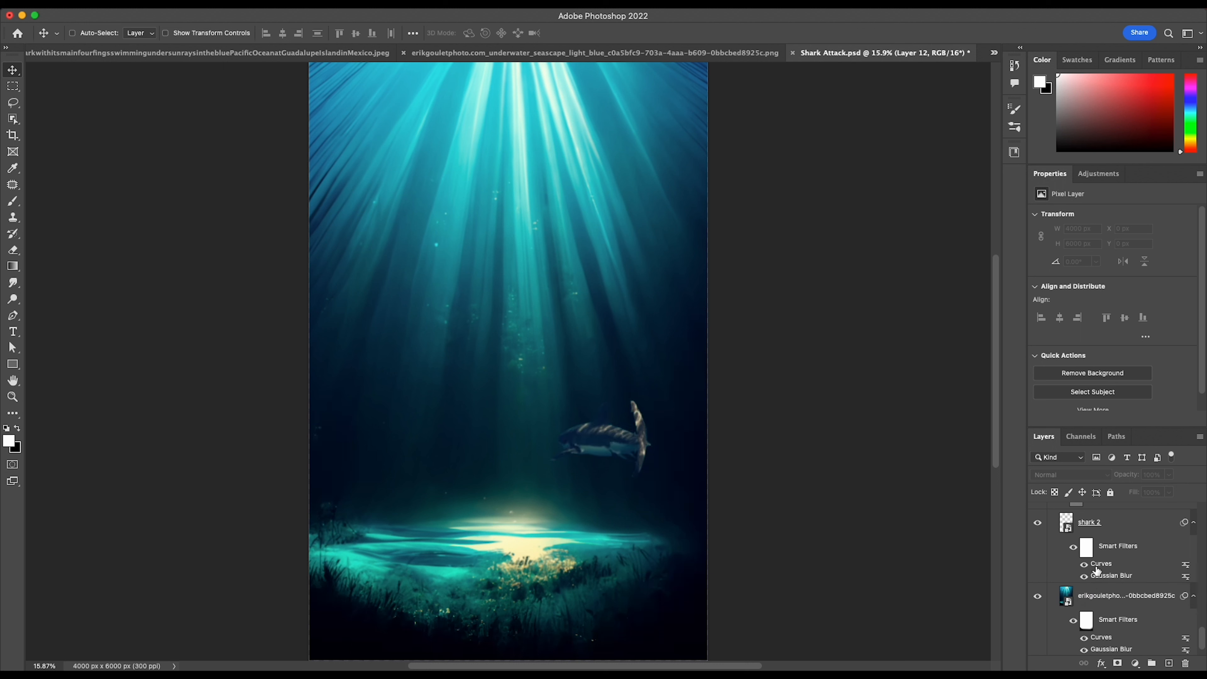
Show Layer 4, the gray layer clipped to shark 2.
{"action": "scroll", "coordinate": [1101, 571], "scroll_direction": "up", "scroll_amount": 1}
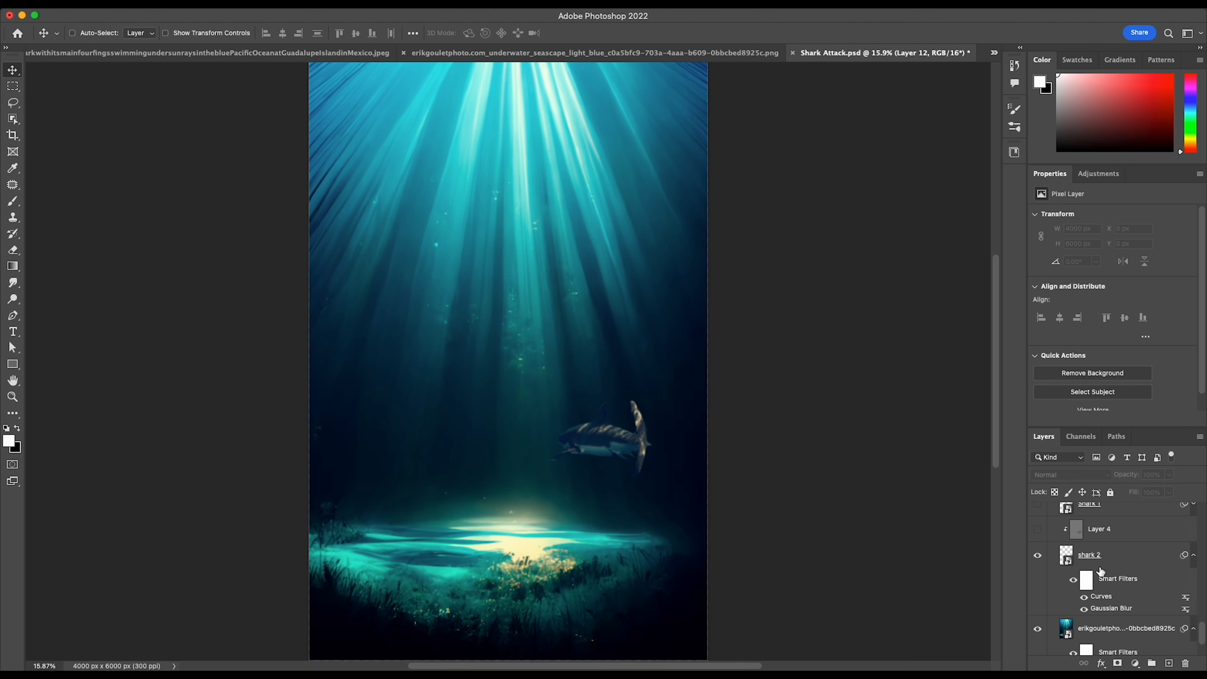
{"action": "scroll", "coordinate": [1100, 570], "scroll_direction": "up", "scroll_amount": 1}
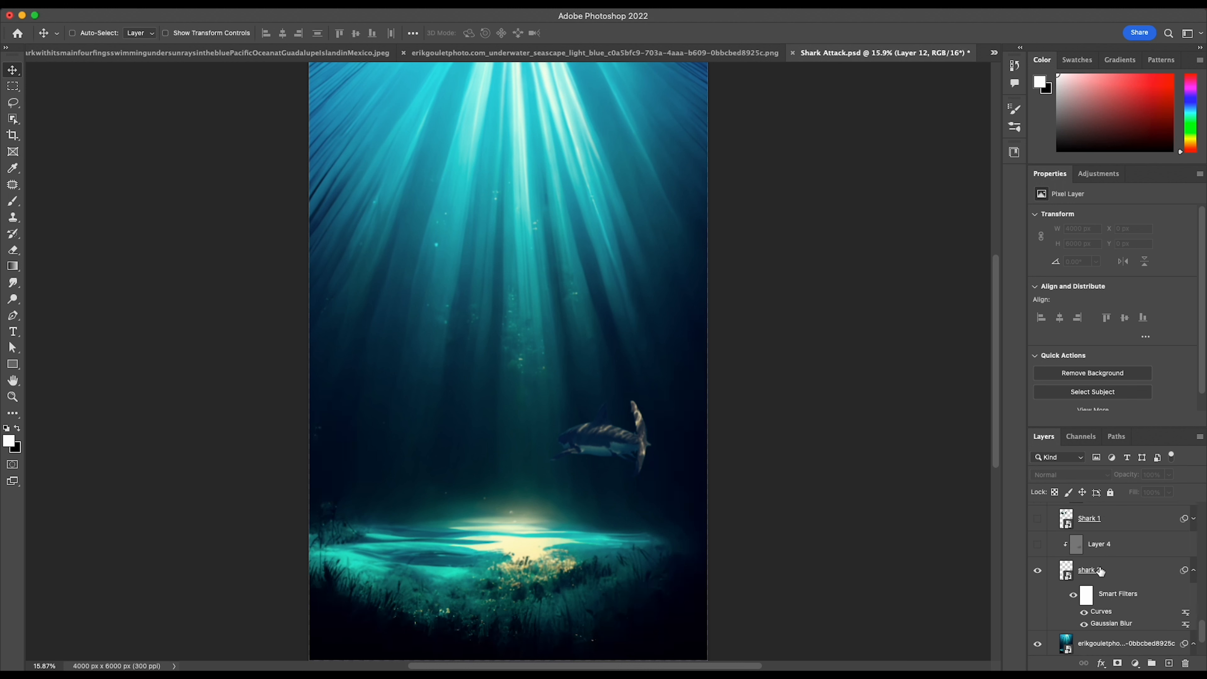
{"action": "left_click", "coordinate": [1038, 544]}
Show the Shark 1 layer, expand its smart filters and check the effect of its Gaussian Blur.
{"action": "scroll", "coordinate": [1098, 554], "scroll_direction": "up", "scroll_amount": 2}
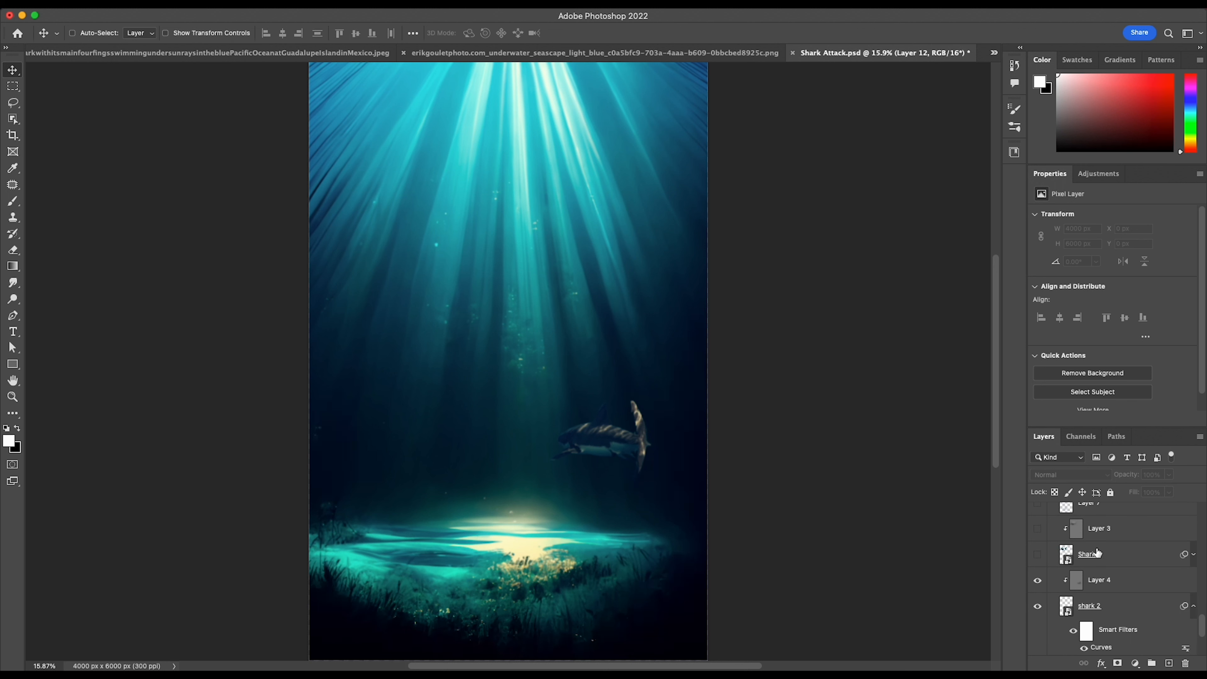
{"action": "left_click", "coordinate": [1037, 555]}
{"action": "left_click", "coordinate": [1194, 555]}
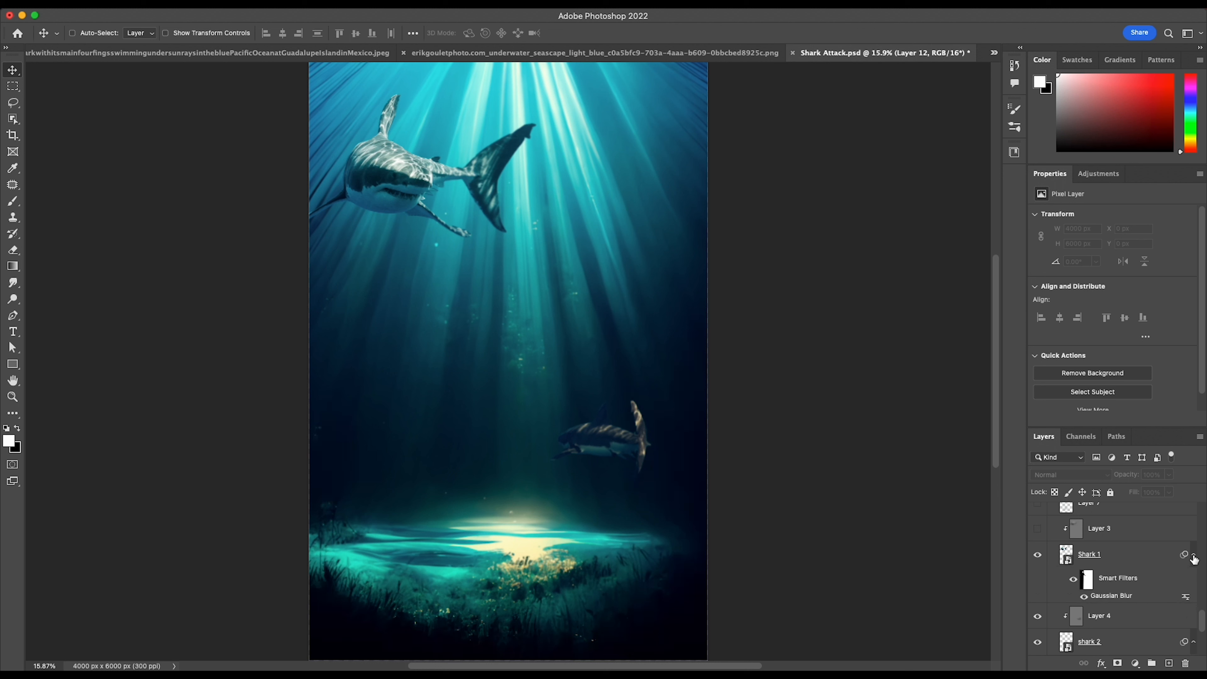
{"action": "left_click", "coordinate": [1084, 598]}
Show the clipped Layer 3 above Shark 1 and Layer 7 above it.
{"action": "scroll", "coordinate": [1078, 584], "scroll_direction": "up", "scroll_amount": 1}
{"action": "scroll", "coordinate": [1077, 584], "scroll_direction": "up", "scroll_amount": 1}
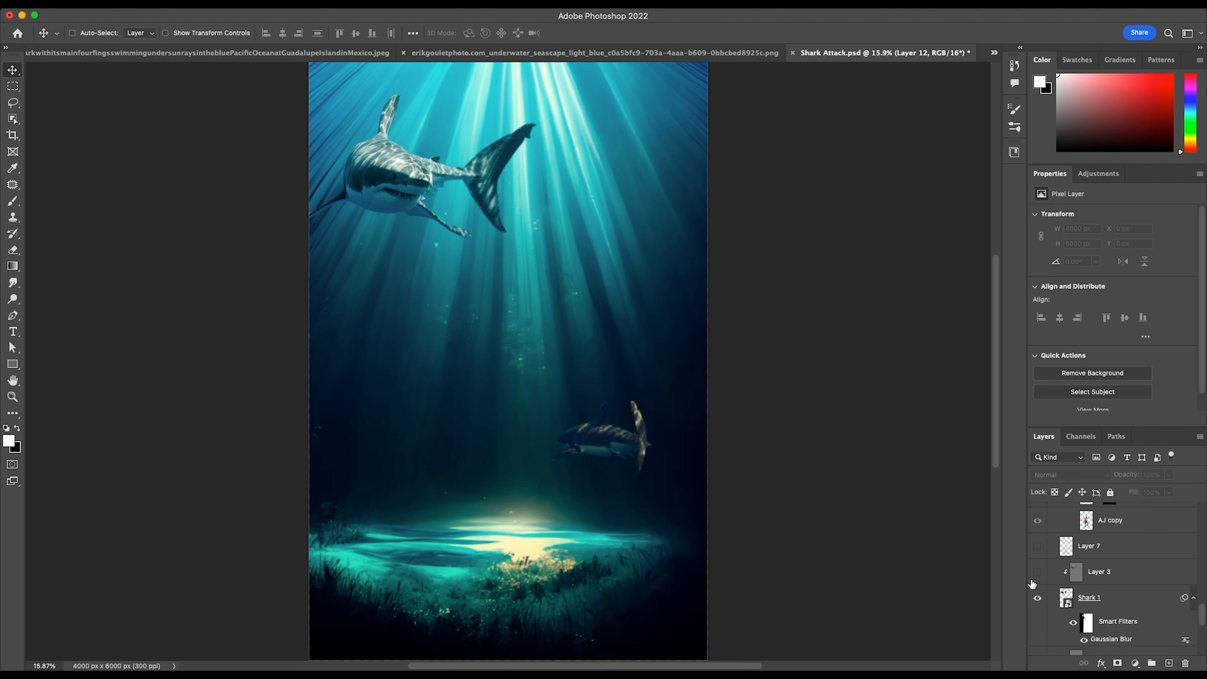
{"action": "left_click", "coordinate": [1038, 572]}
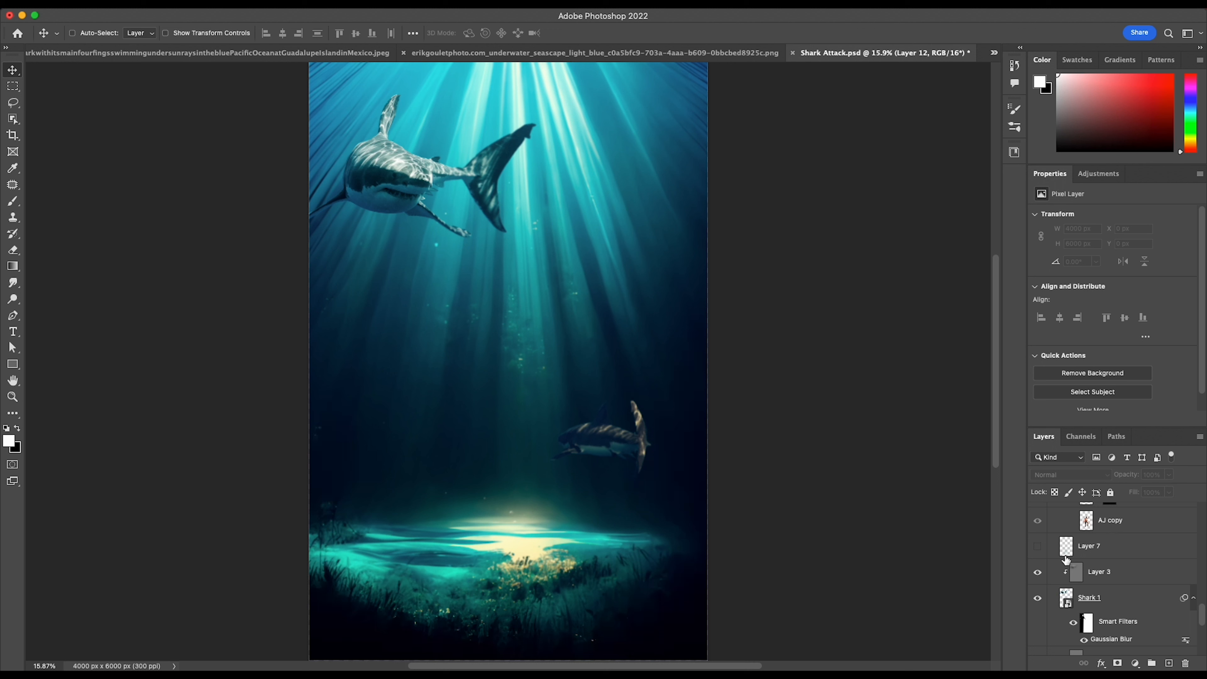
{"action": "left_click", "coordinate": [1037, 546]}
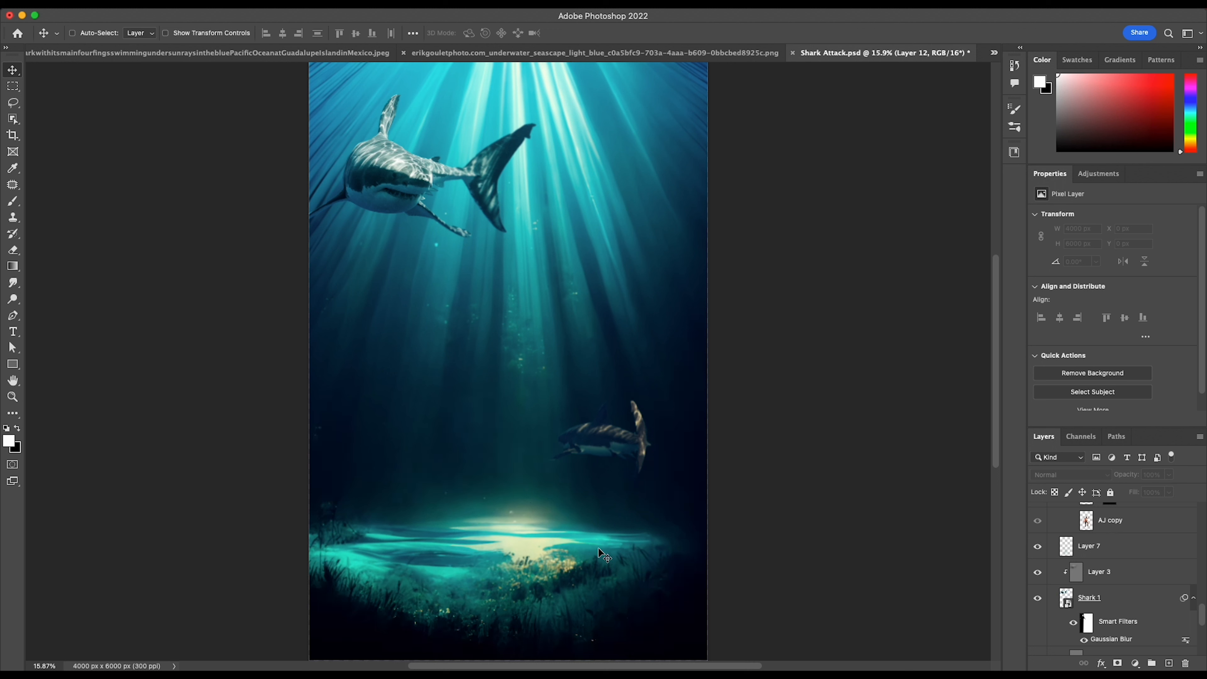
Show Group 1, which holds the boy and his gear, in the composite.
{"action": "scroll", "coordinate": [1089, 566], "scroll_direction": "up", "scroll_amount": 1}
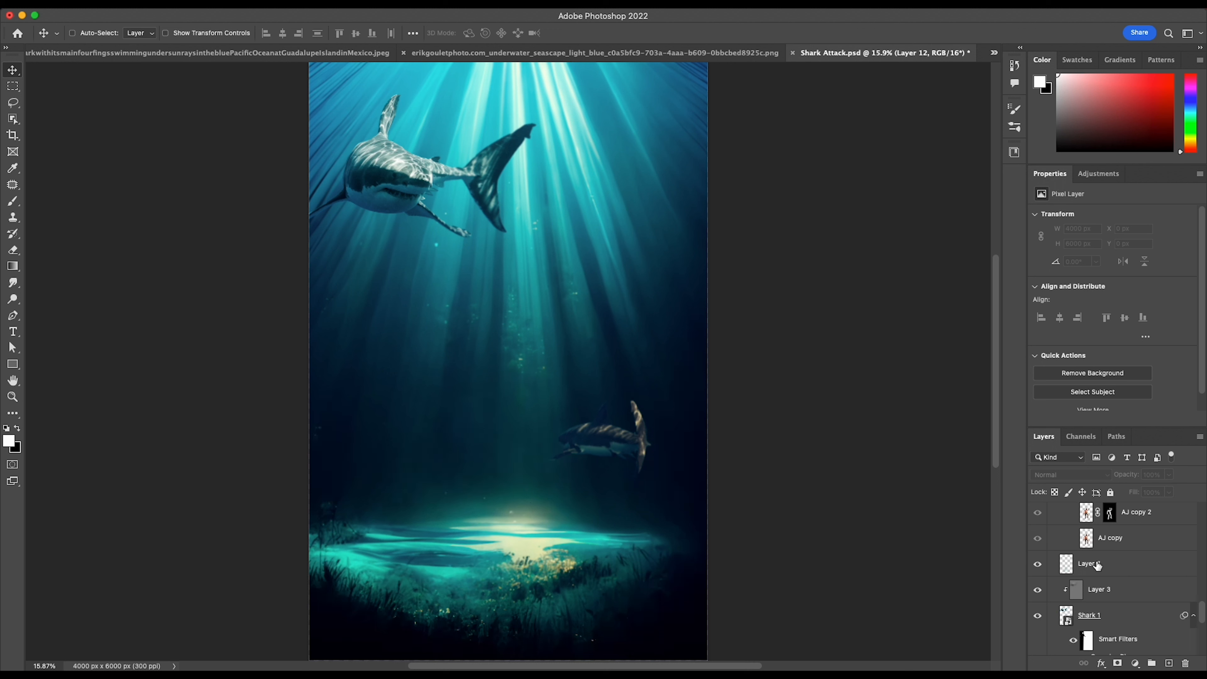
{"action": "scroll", "coordinate": [1093, 569], "scroll_direction": "up", "scroll_amount": 6}
{"action": "scroll", "coordinate": [1093, 569], "scroll_direction": "up", "scroll_amount": 4}
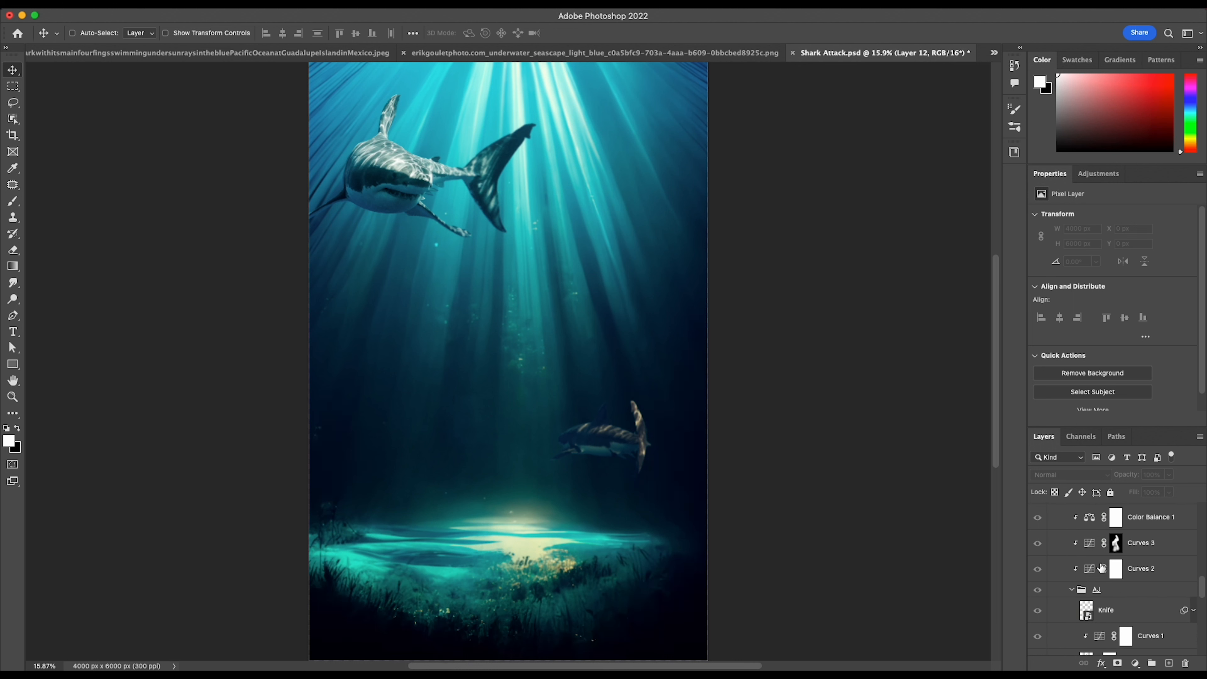
{"action": "scroll", "coordinate": [1076, 569], "scroll_direction": "up", "scroll_amount": 2}
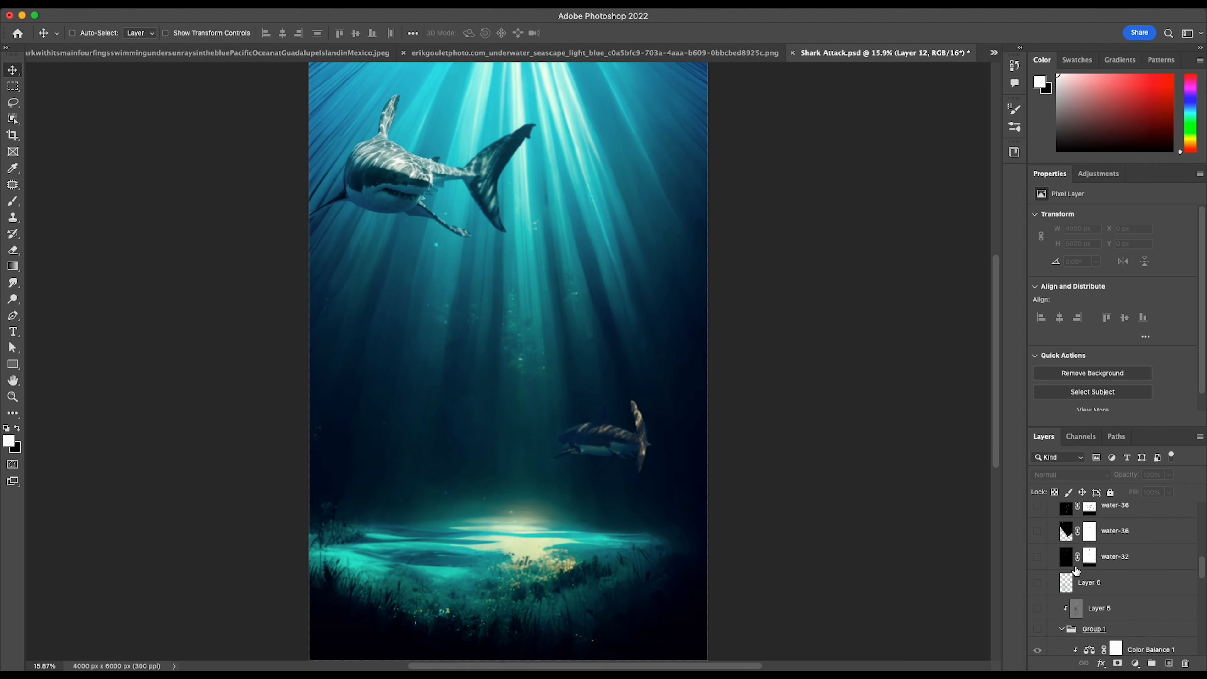
{"action": "left_click", "coordinate": [1038, 629]}
Hide the Knife, Curves 1, Harpoon and masked boy copy layers, leaving the boy's base copy shown.
{"action": "scroll", "coordinate": [1095, 602], "scroll_direction": "down", "scroll_amount": 5}
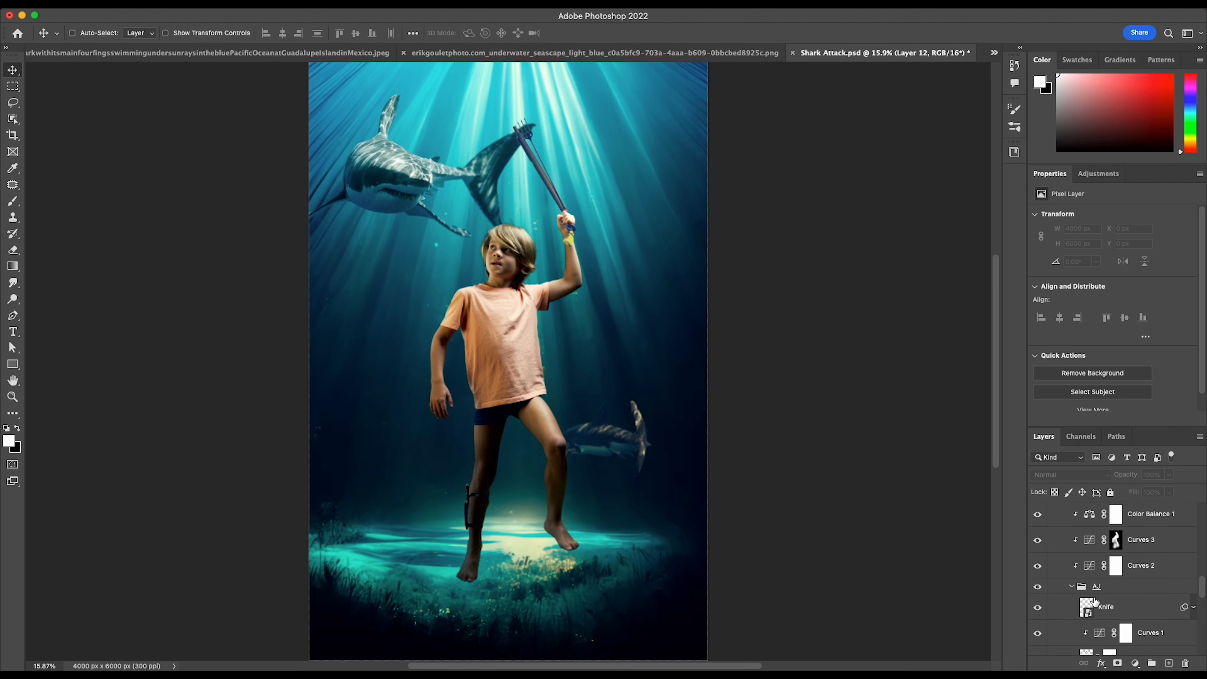
{"action": "scroll", "coordinate": [1095, 602], "scroll_direction": "down", "scroll_amount": 5}
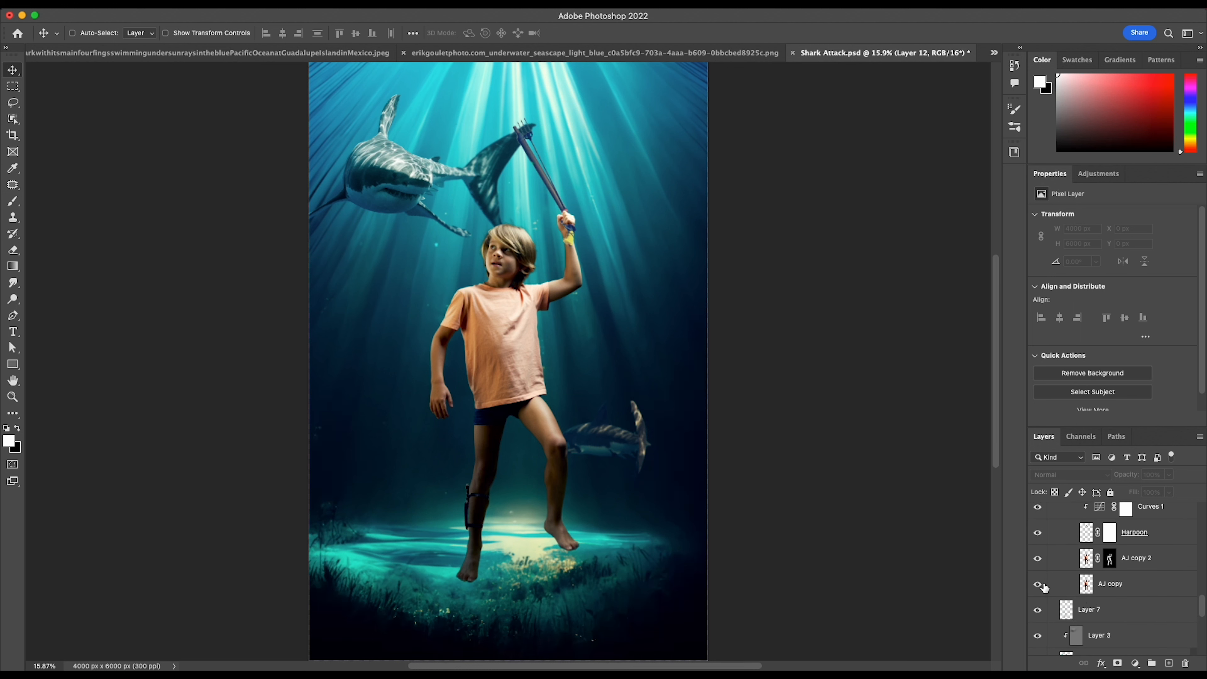
{"action": "scroll", "coordinate": [1065, 584], "scroll_direction": "up", "scroll_amount": 3}
{"action": "left_click_drag", "start_coordinate": [1038, 627], "coordinate": [1036, 547]}
Show the boy's masked copy and the Harpoon layer above his base copy.
{"action": "scroll", "coordinate": [1065, 594], "scroll_direction": "down", "scroll_amount": 1}
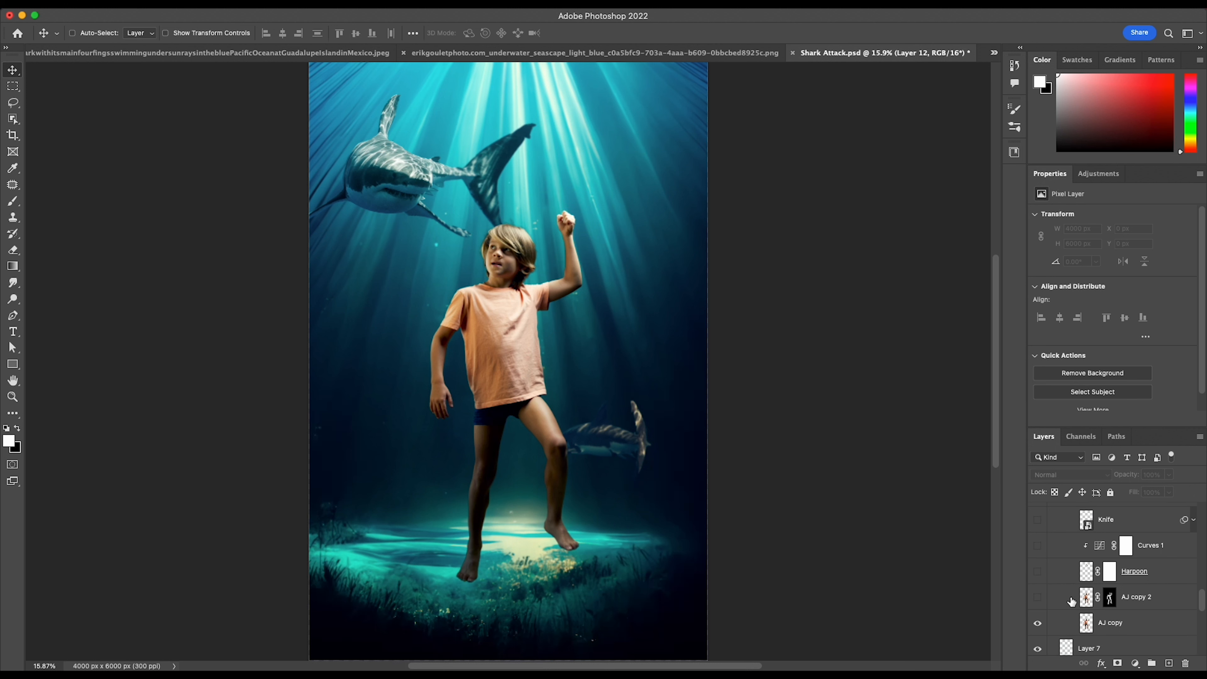
{"action": "left_click", "coordinate": [1038, 597]}
{"action": "left_click", "coordinate": [1037, 574]}
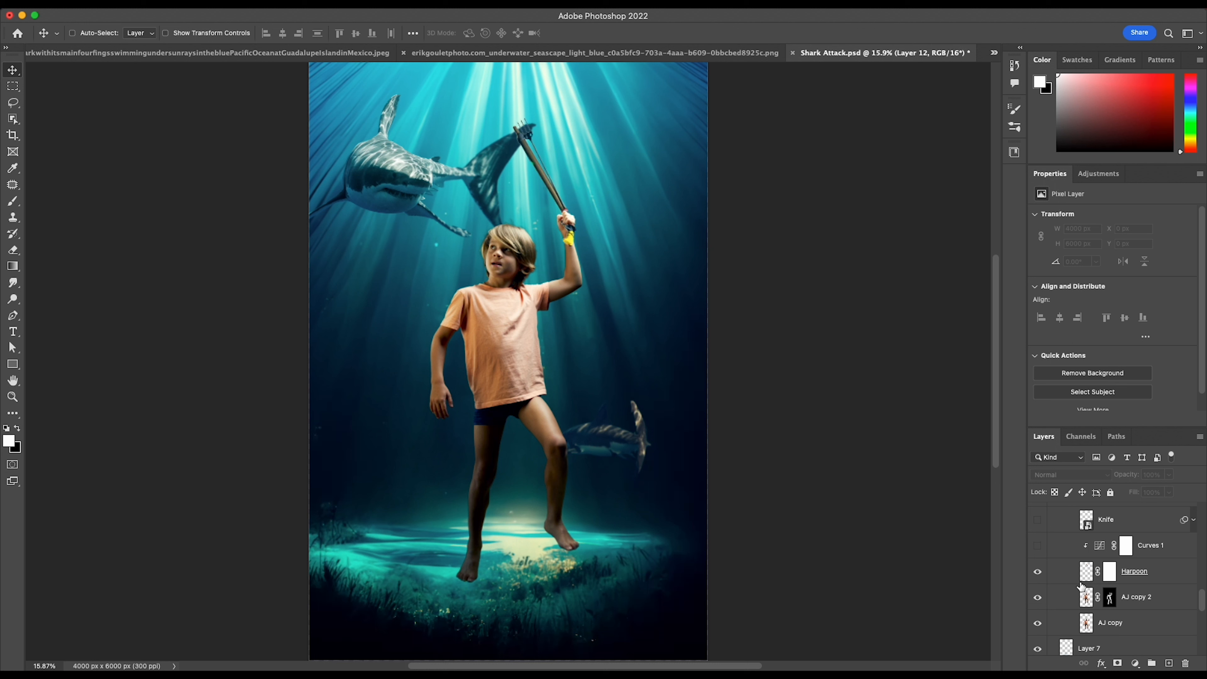
Show the clipped Curves 1 adjustment above the Harpoon and the Knife layer, with the Knife's smart filters expanded.
{"action": "left_click", "coordinate": [1038, 547]}
{"action": "scroll", "coordinate": [1087, 574], "scroll_direction": "up", "scroll_amount": 1}
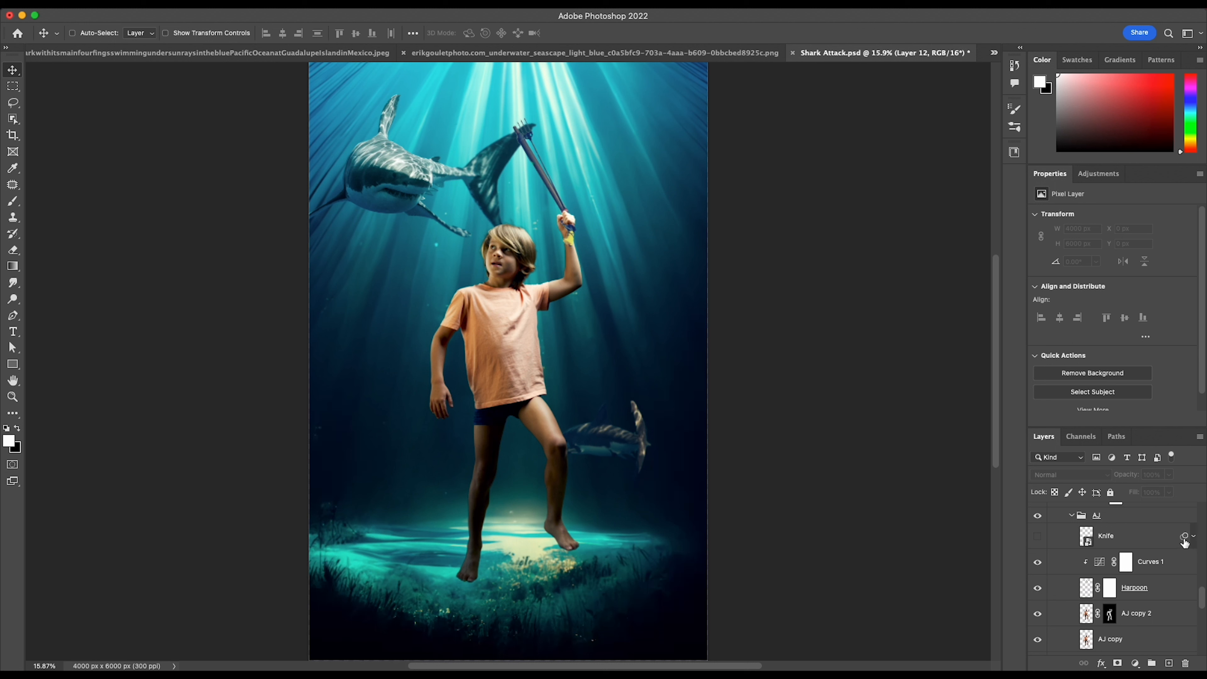
{"action": "left_click", "coordinate": [1193, 538]}
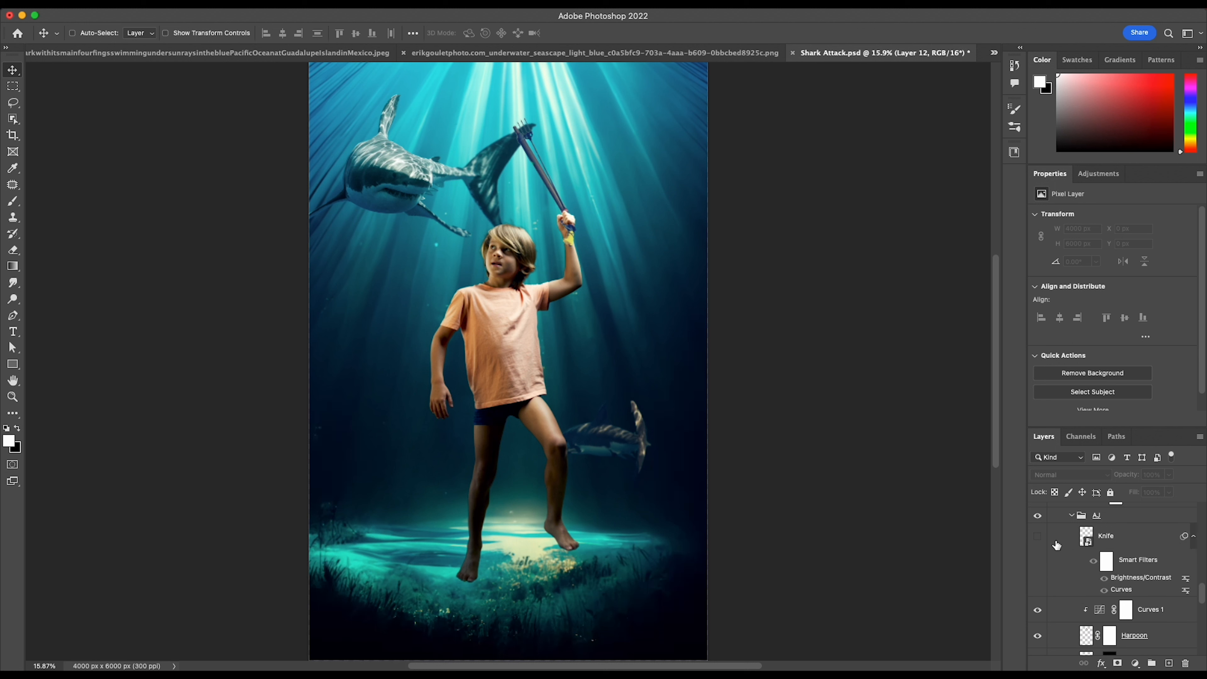
{"action": "left_click", "coordinate": [1039, 538]}
{"action": "left_click", "coordinate": [1038, 537]}
{"action": "left_click", "coordinate": [1039, 537]}
Compare the knife with its Brightness/Contrast and Curves smart filters hidden and shown.
{"action": "left_click_drag", "start_coordinate": [1104, 590], "coordinate": [1106, 583]}
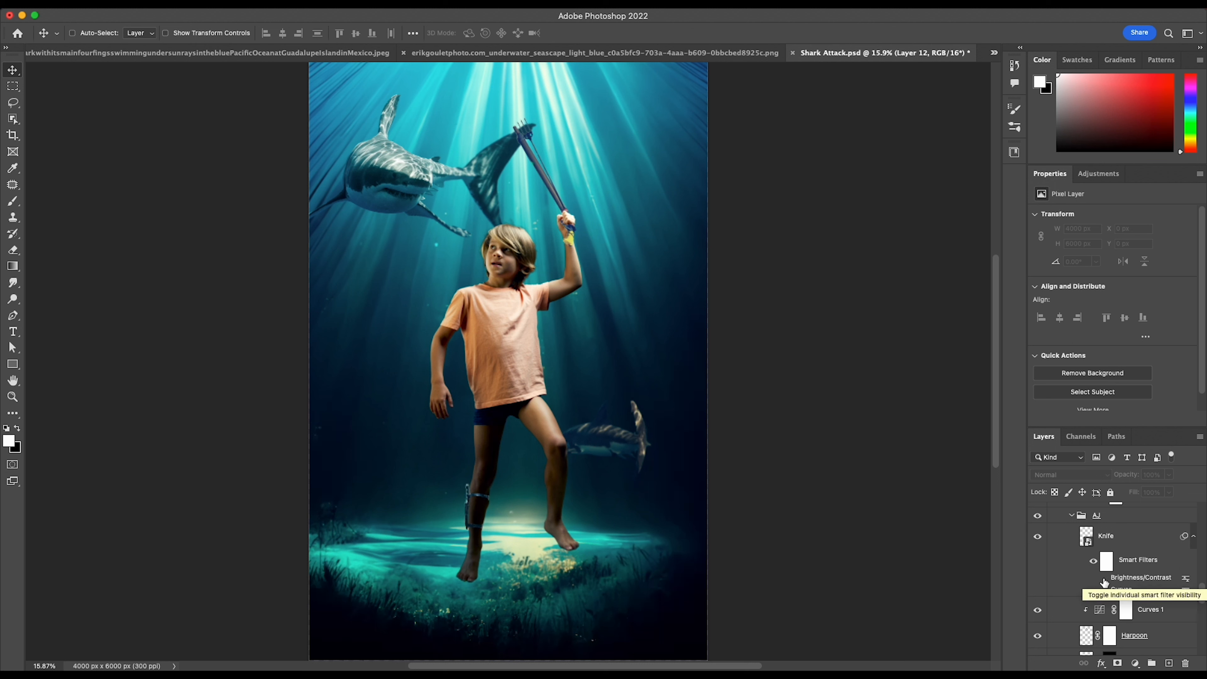
{"action": "left_click", "coordinate": [1104, 578]}
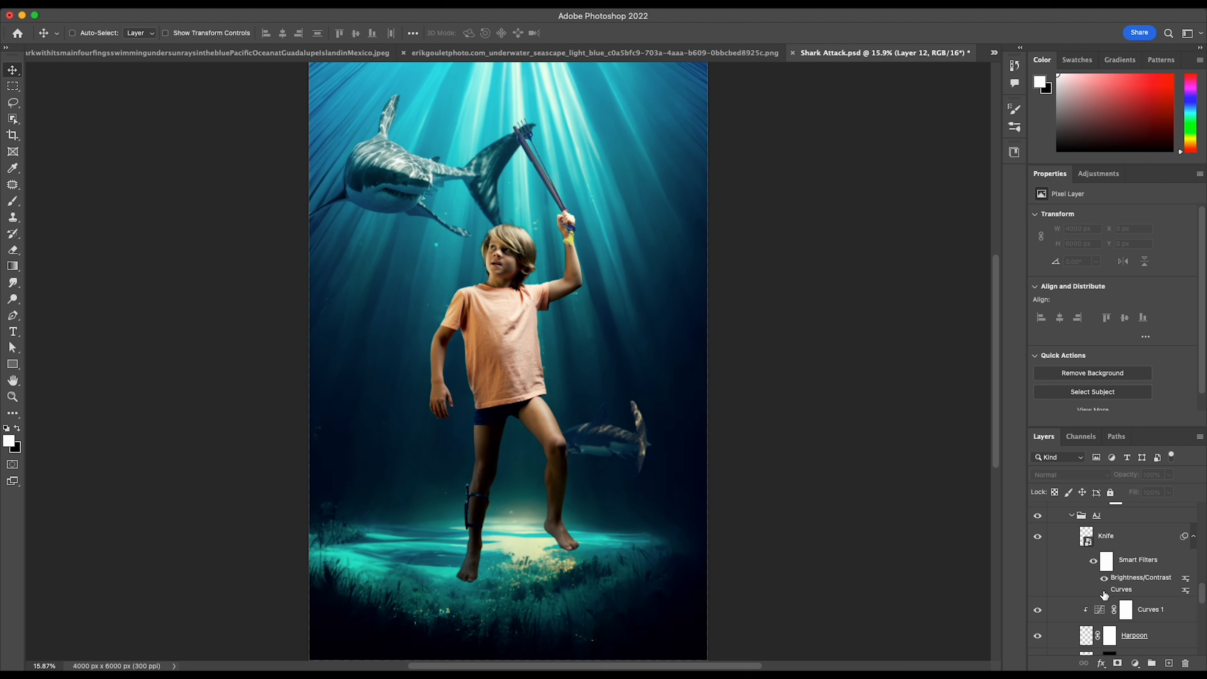
{"action": "left_click", "coordinate": [1104, 590]}
Hide Group 1's clipped Curves 2, Curves 3 and Color Balance 1 adjustments and show them again one by one to compare the boy.
{"action": "scroll", "coordinate": [1093, 588], "scroll_direction": "up", "scroll_amount": 5}
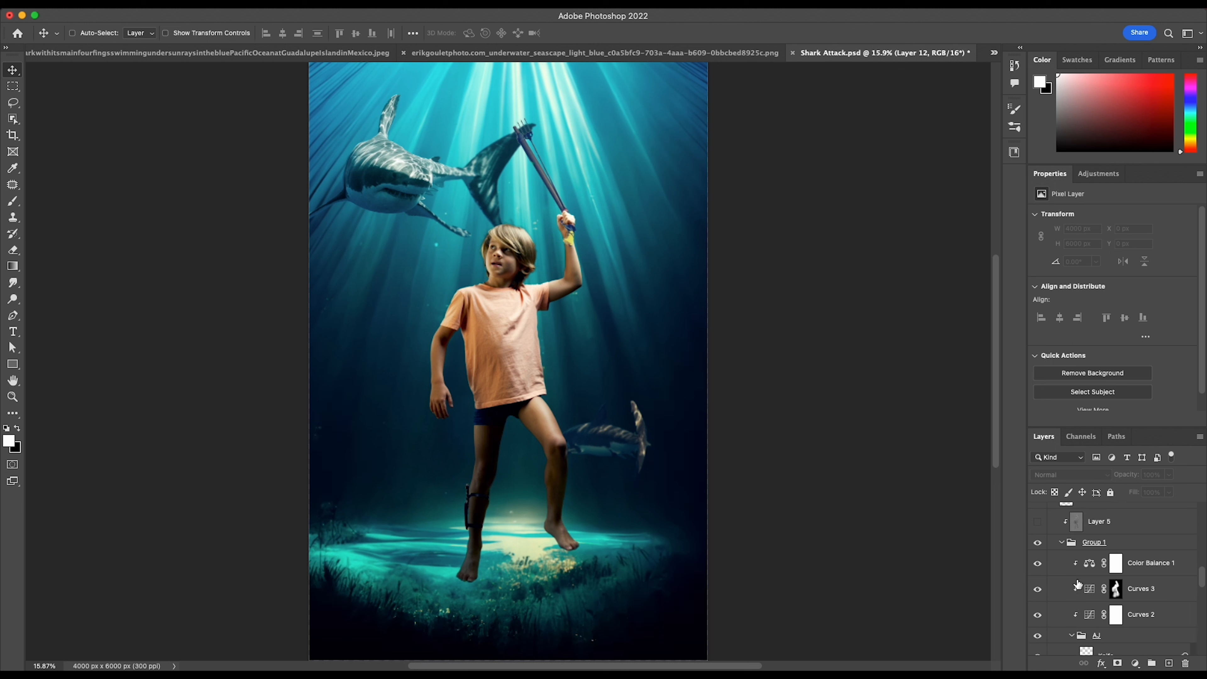
{"action": "left_click", "coordinate": [1036, 565]}
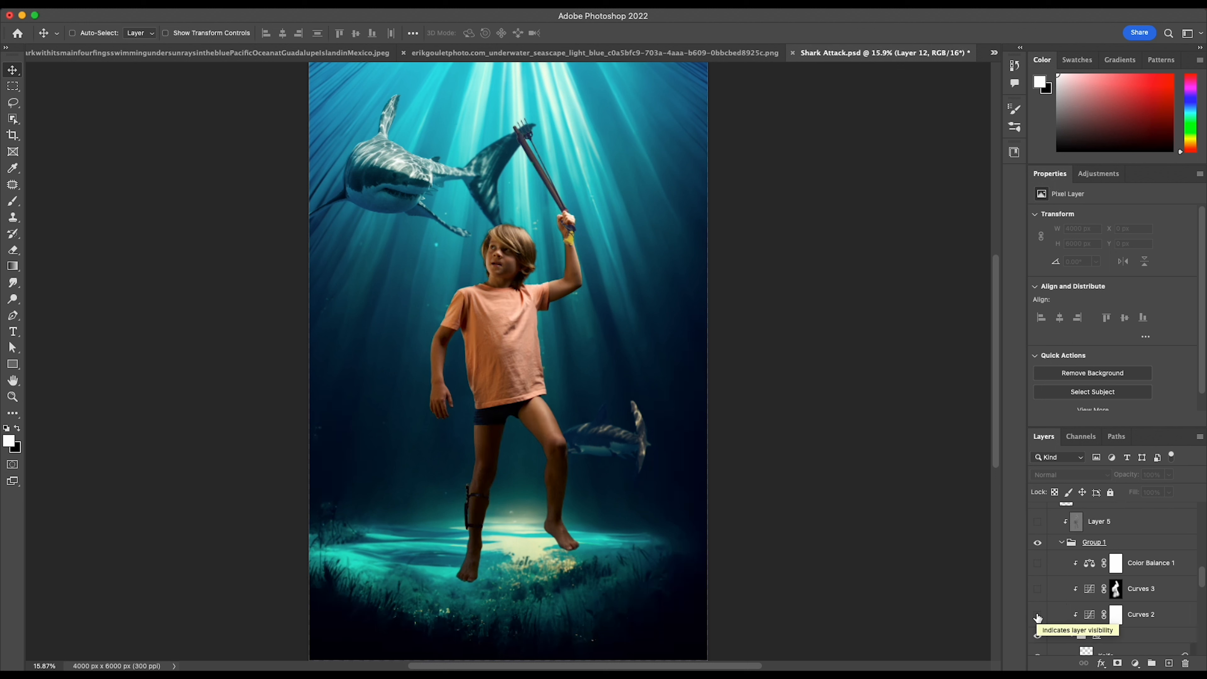
{"action": "left_click", "coordinate": [1038, 617]}
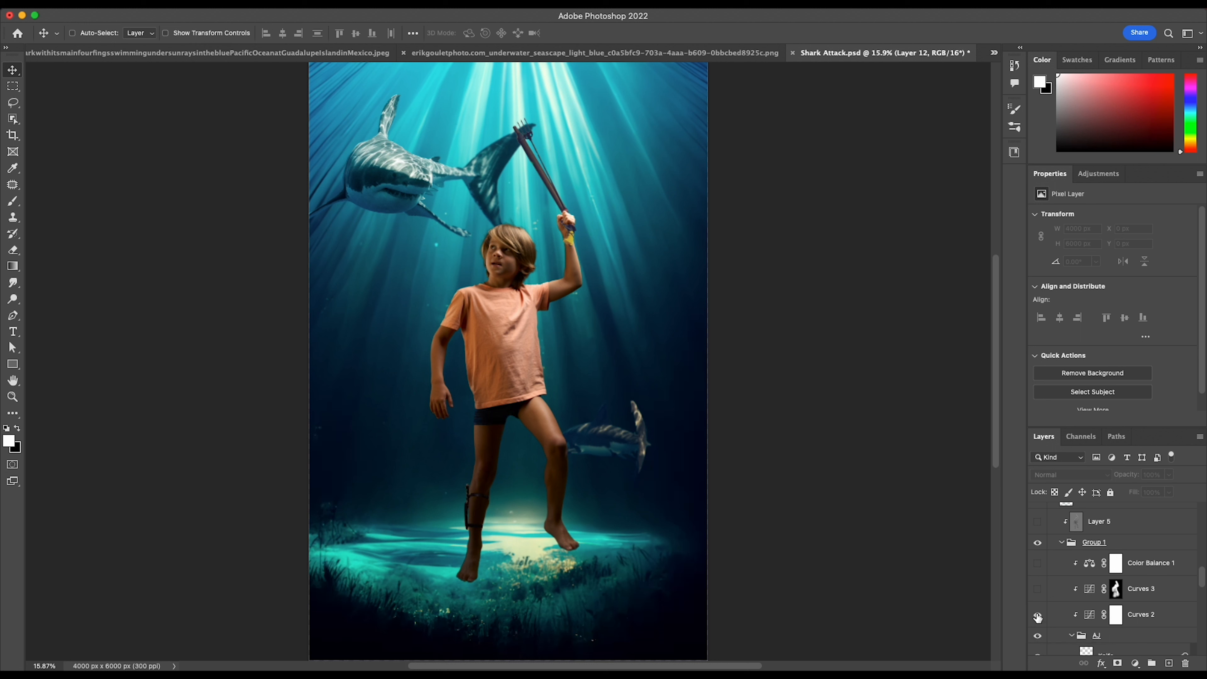
{"action": "left_click", "coordinate": [1037, 590]}
{"action": "left_click", "coordinate": [1037, 563]}
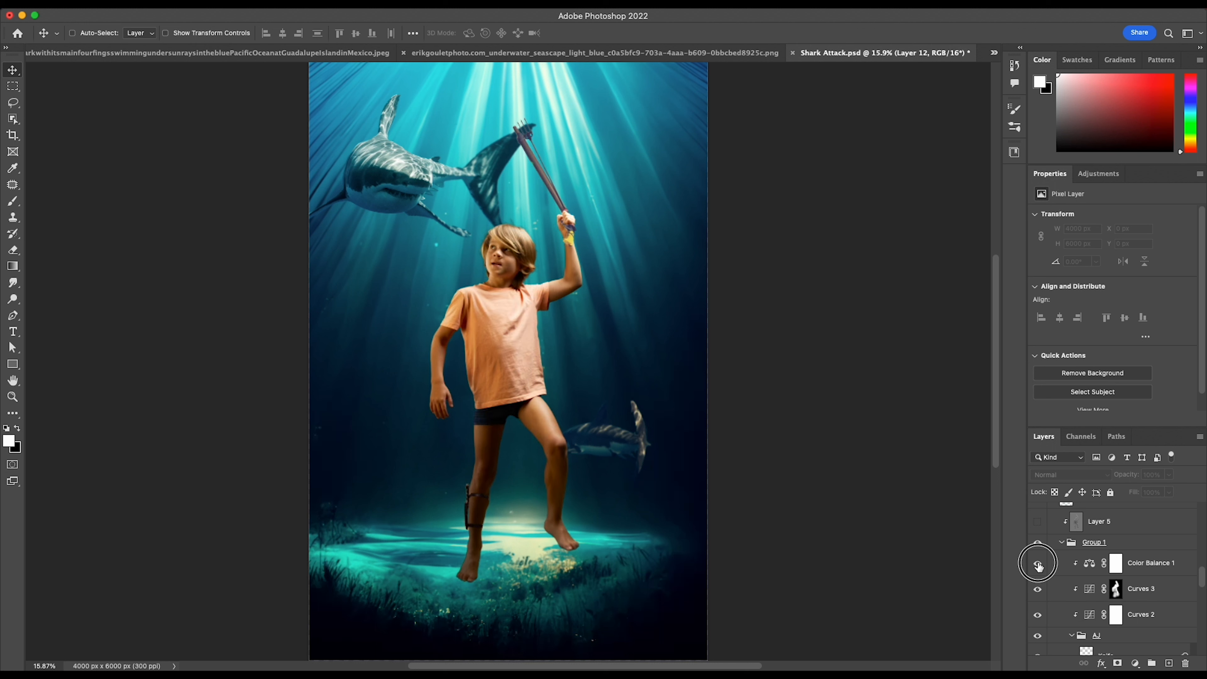
Show the clipped Layer 5 on Group 1 and Layer 6 above it.
{"action": "scroll", "coordinate": [1050, 585], "scroll_direction": "up", "scroll_amount": 2}
{"action": "left_click", "coordinate": [1037, 581]}
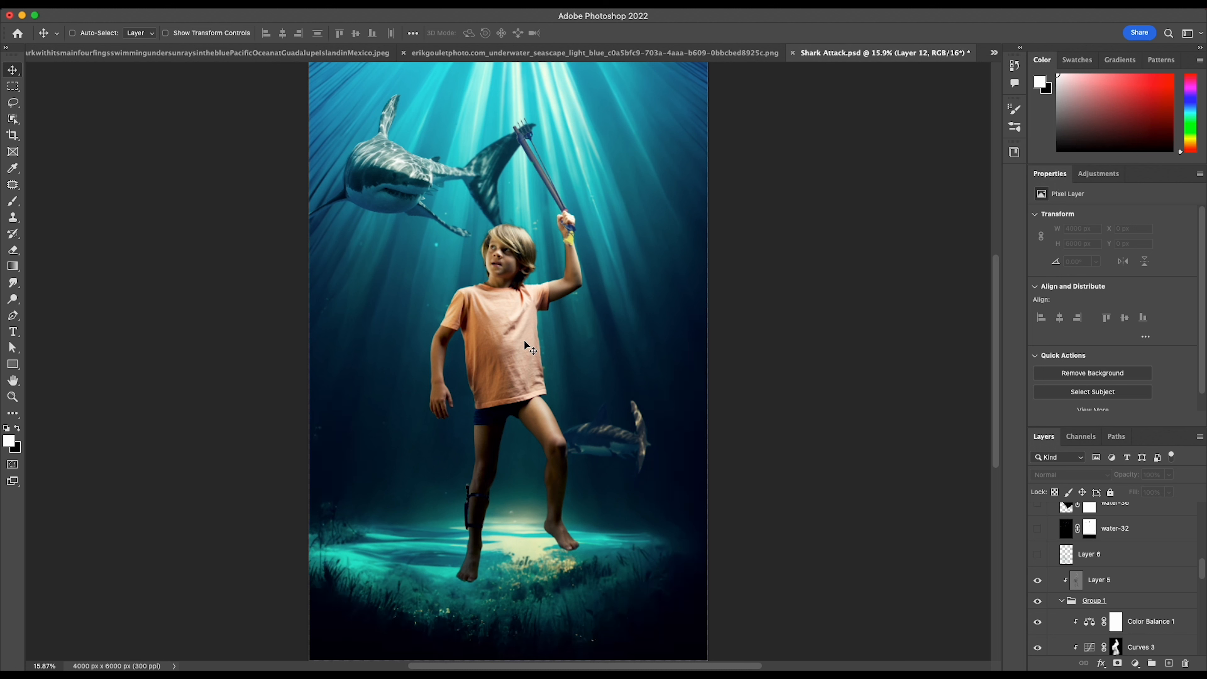
{"action": "scroll", "coordinate": [1125, 575], "scroll_direction": "up", "scroll_amount": 2}
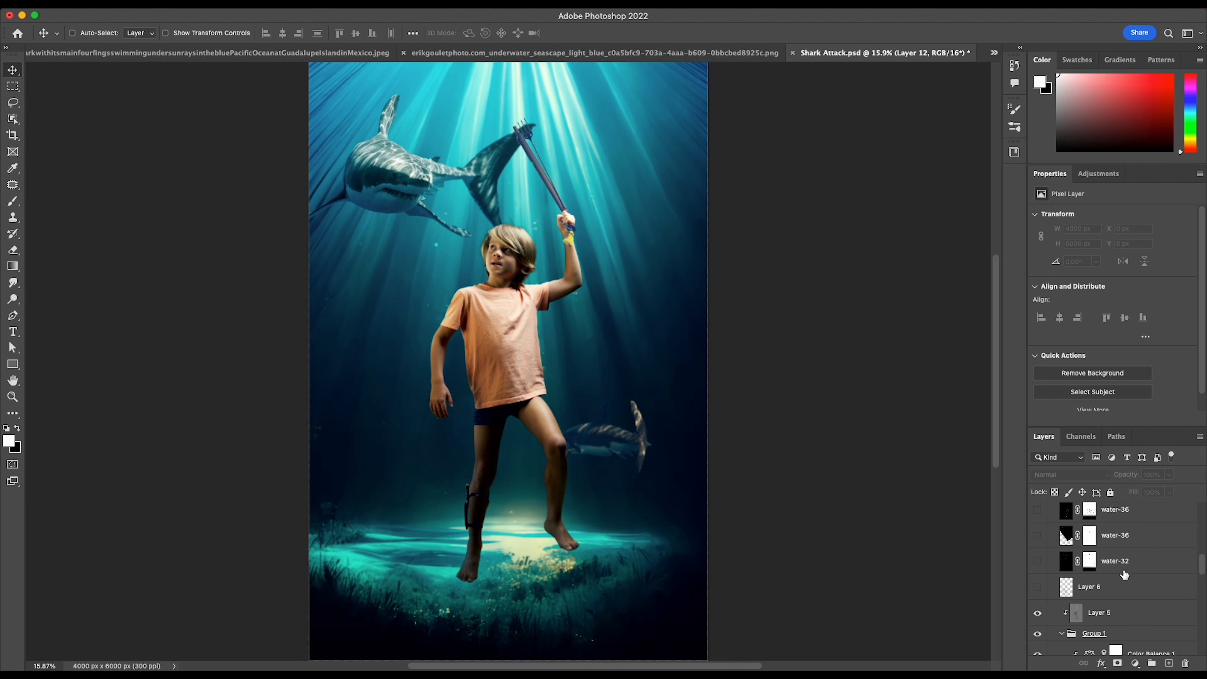
{"action": "left_click", "coordinate": [1037, 590]}
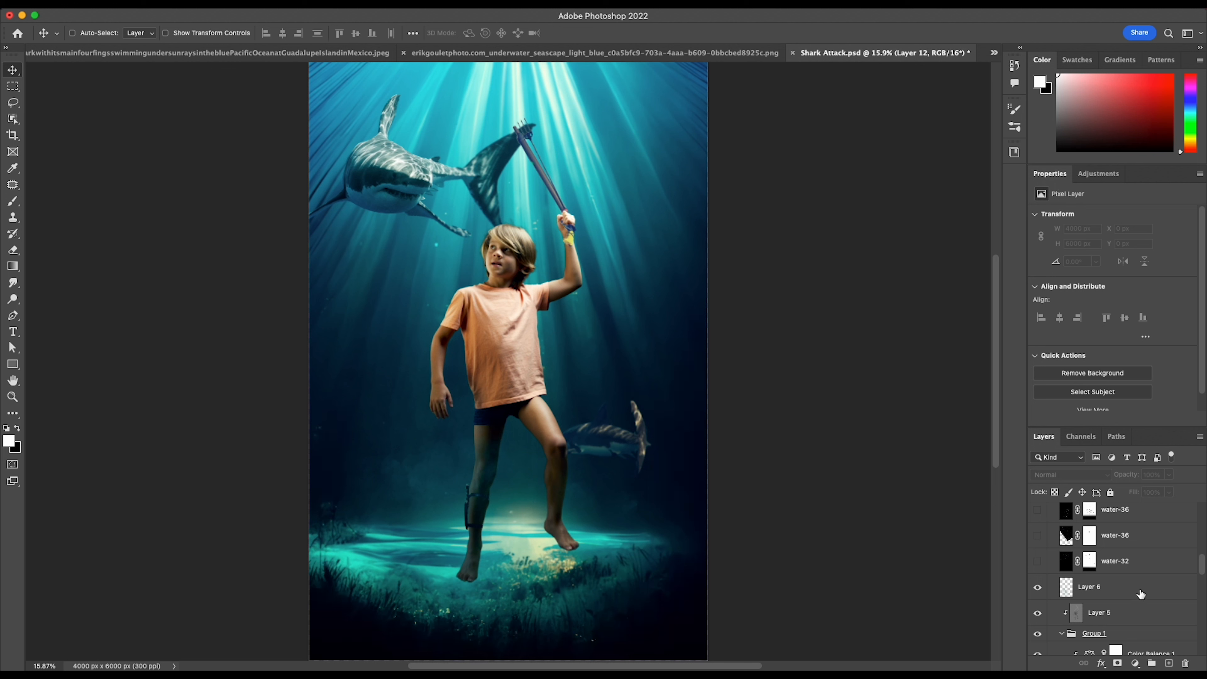
Show the bubble layers in Group 2: water-32, both water-36 layers and the two Blurry images layers.
{"action": "scroll", "coordinate": [1134, 594], "scroll_direction": "up", "scroll_amount": 4}
{"action": "left_click", "coordinate": [1038, 624]}
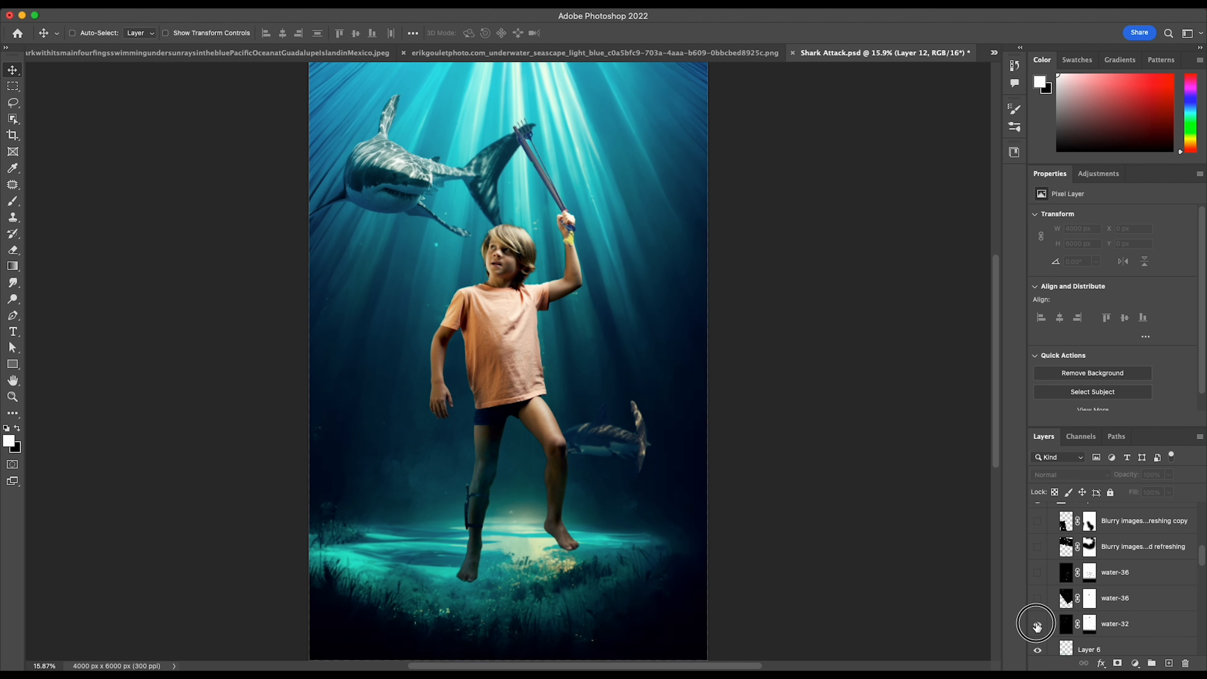
{"action": "left_click", "coordinate": [1038, 598]}
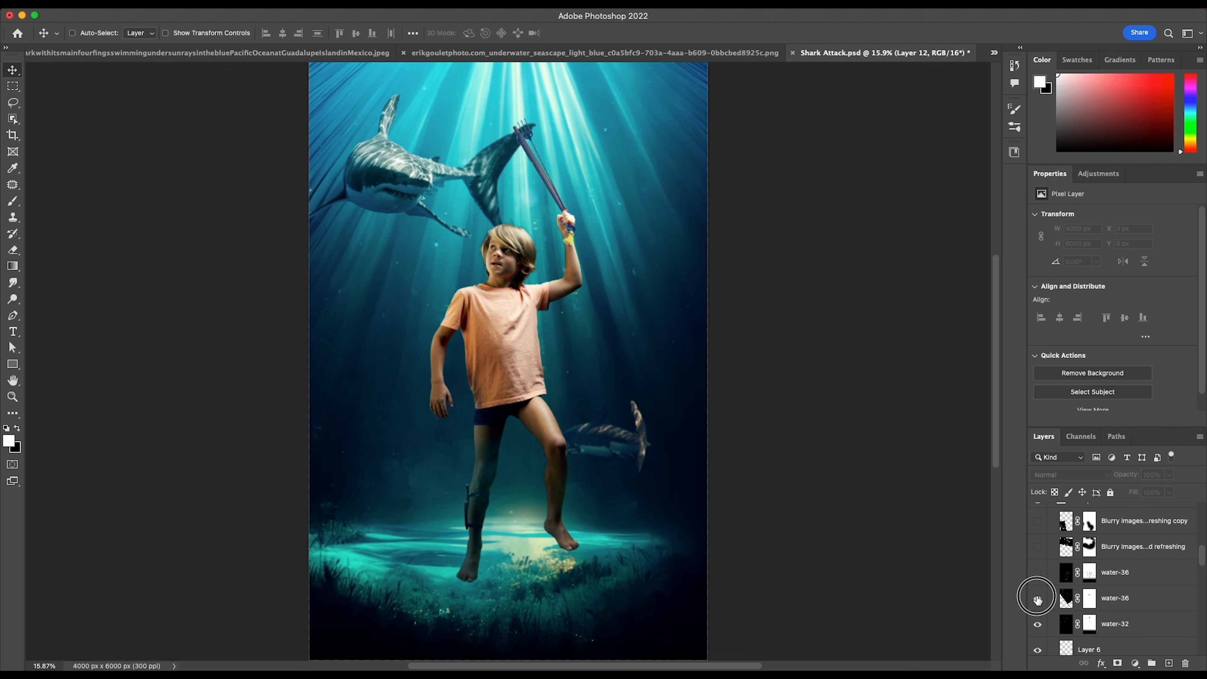
{"action": "left_click", "coordinate": [1038, 572]}
{"action": "left_click", "coordinate": [1039, 547]}
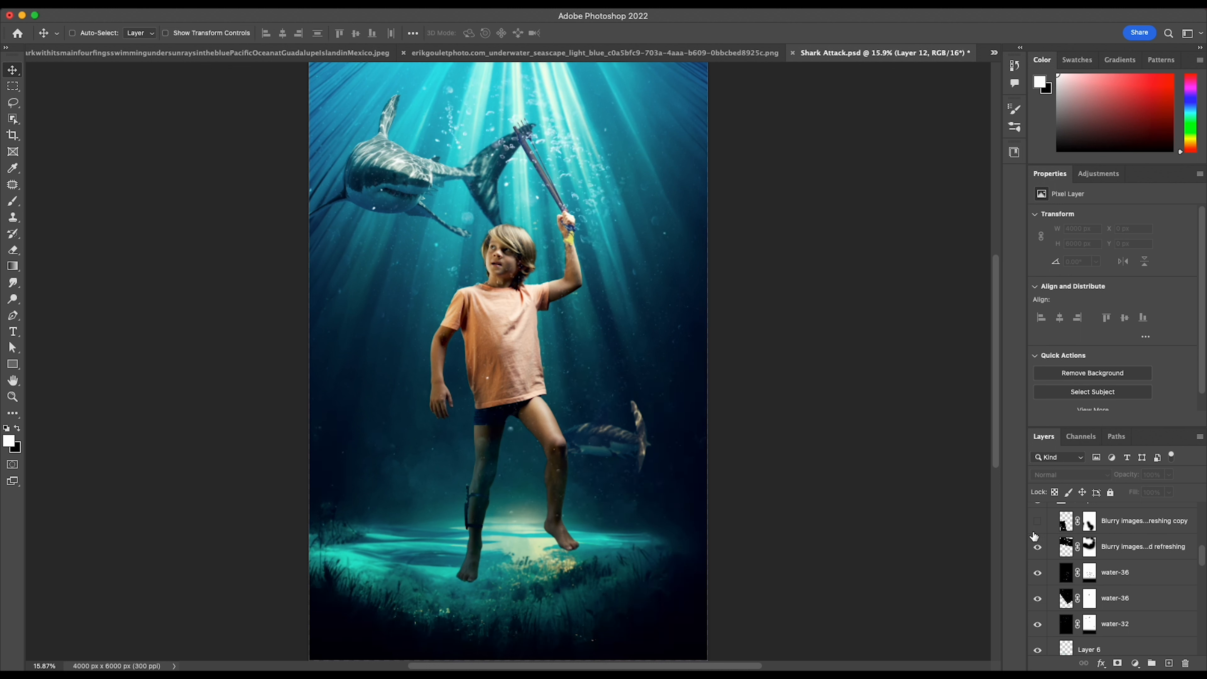
{"action": "left_click", "coordinate": [1037, 521]}
Show the Color Lookup 1, Color Lookup 2, Color Lookup 3 and Curves 4 adjustments above Group 2.
{"action": "scroll", "coordinate": [1152, 609], "scroll_direction": "up", "scroll_amount": 1}
{"action": "scroll", "coordinate": [1153, 608], "scroll_direction": "up", "scroll_amount": 2}
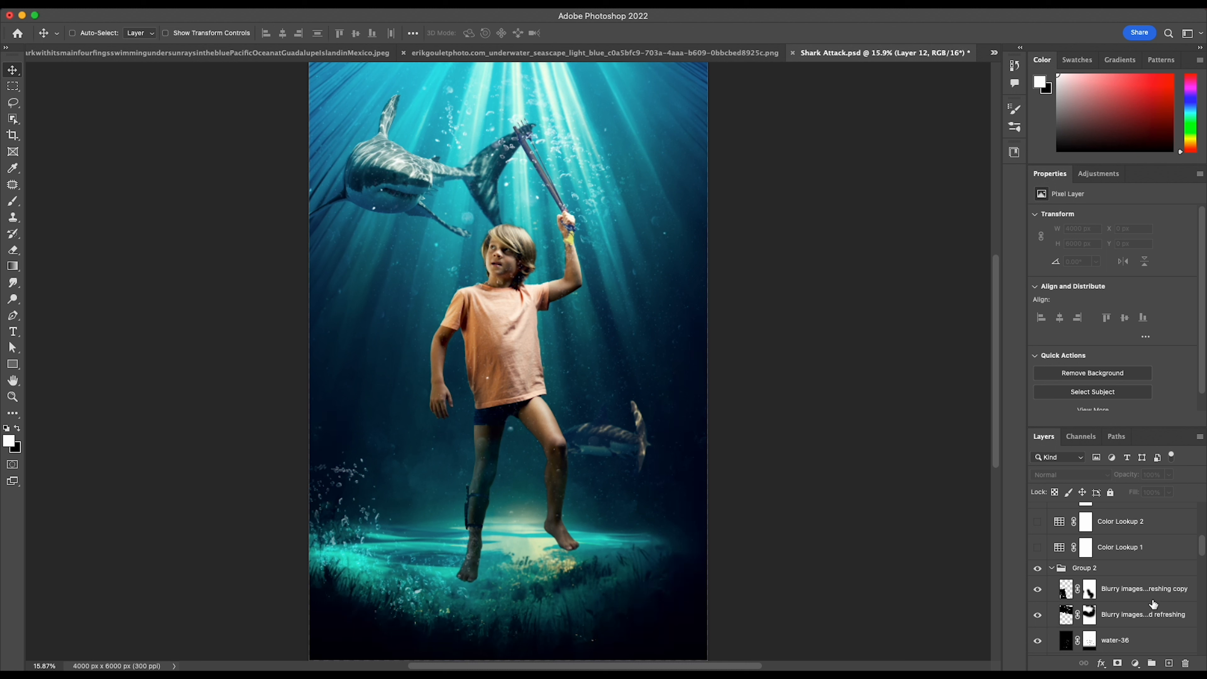
{"action": "scroll", "coordinate": [1152, 605], "scroll_direction": "up", "scroll_amount": 2}
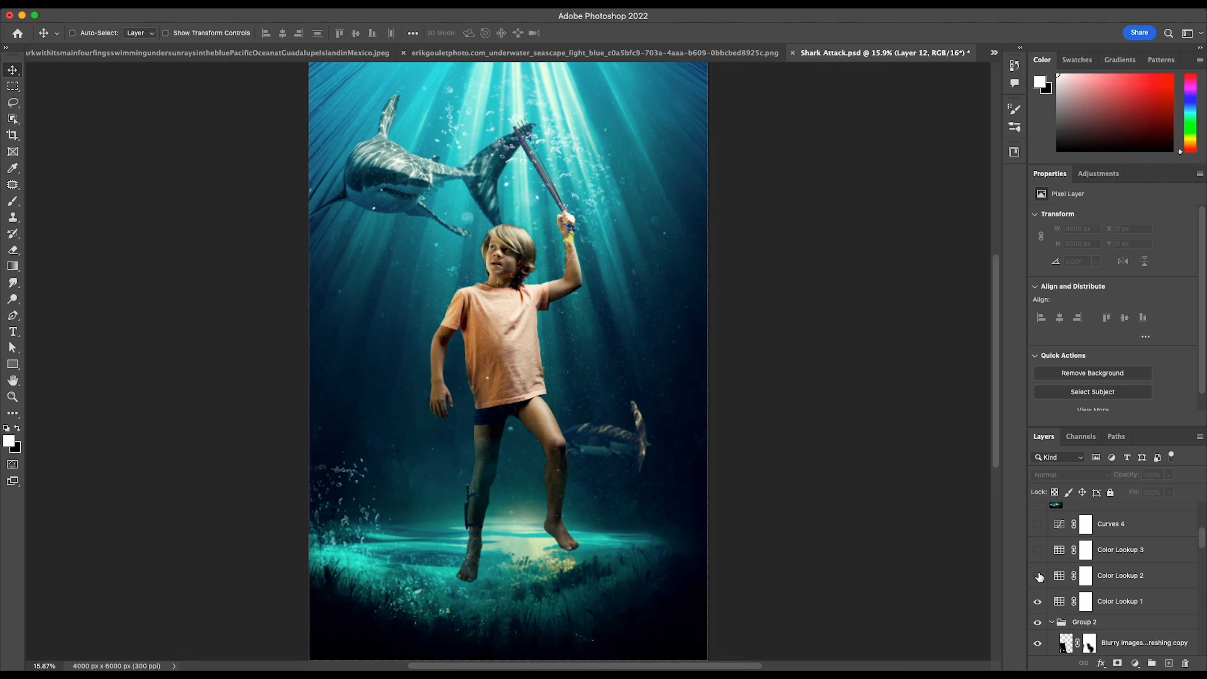
{"action": "left_click", "coordinate": [1039, 552]}
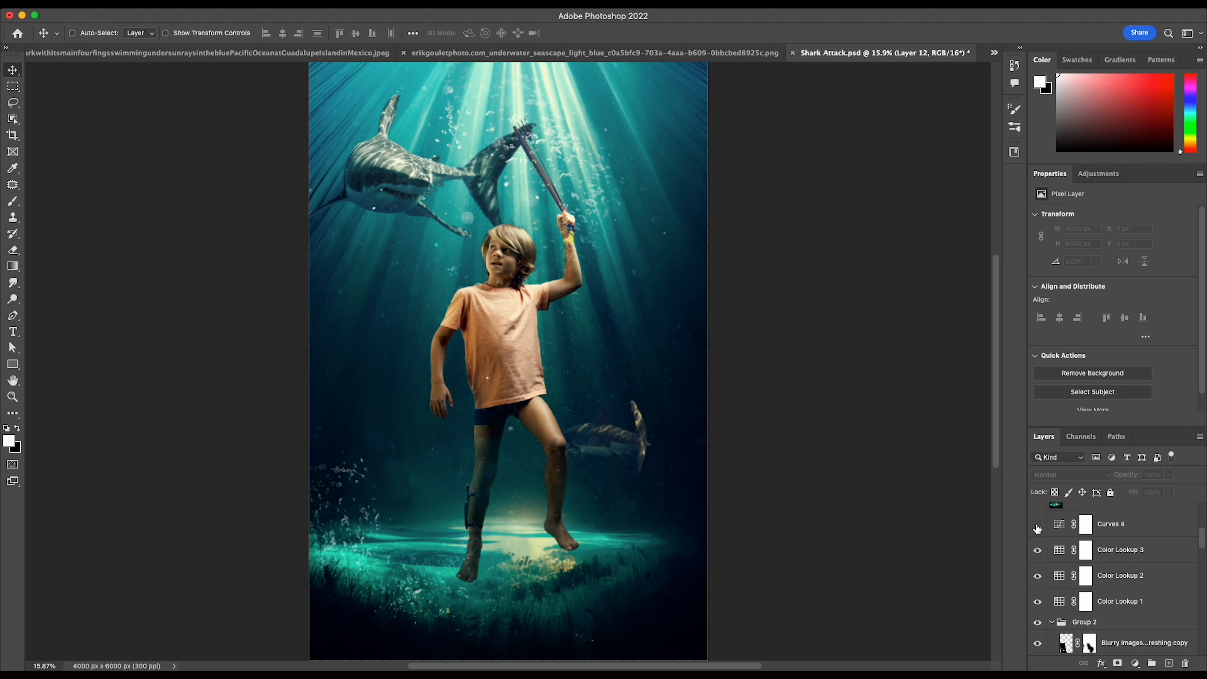
{"action": "left_click", "coordinate": [1038, 524]}
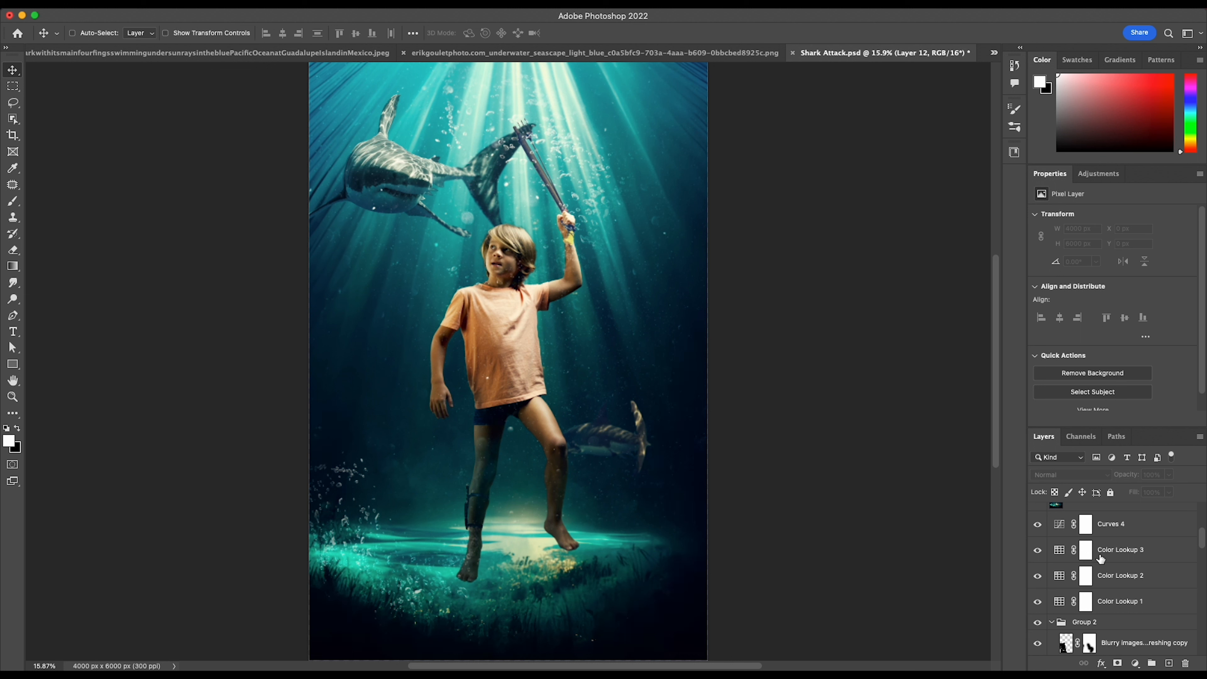
Show Layer 8, Layer 9 and Layer 10 above the Curves 4 adjustment.
{"action": "scroll", "coordinate": [1112, 563], "scroll_direction": "up", "scroll_amount": 2}
{"action": "scroll", "coordinate": [1114, 562], "scroll_direction": "up", "scroll_amount": 2}
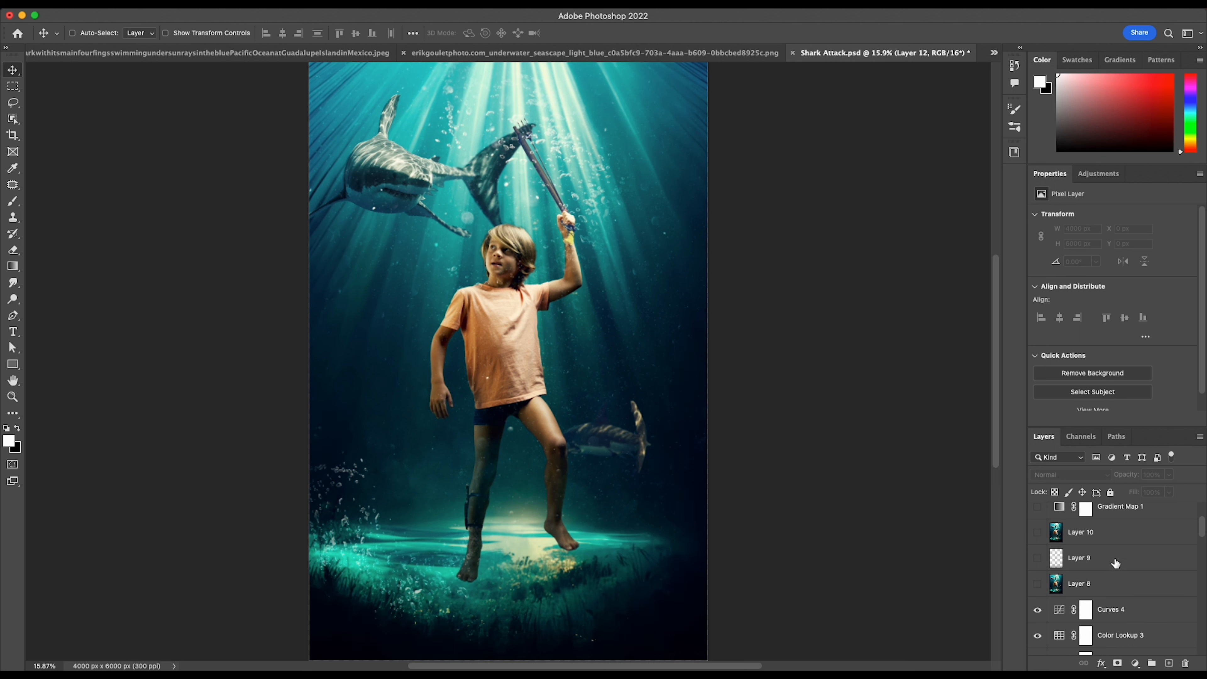
{"action": "left_click", "coordinate": [1037, 583]}
{"action": "scroll", "coordinate": [1135, 585], "scroll_direction": "up", "scroll_amount": 3}
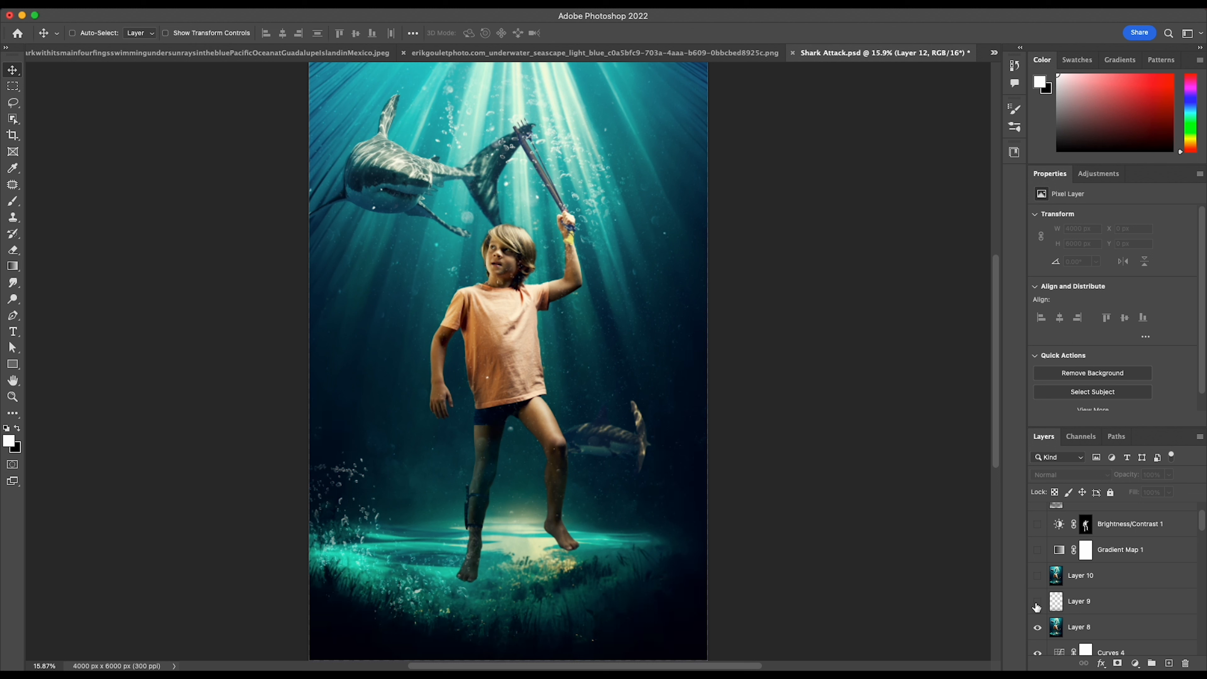
{"action": "left_click", "coordinate": [1038, 603]}
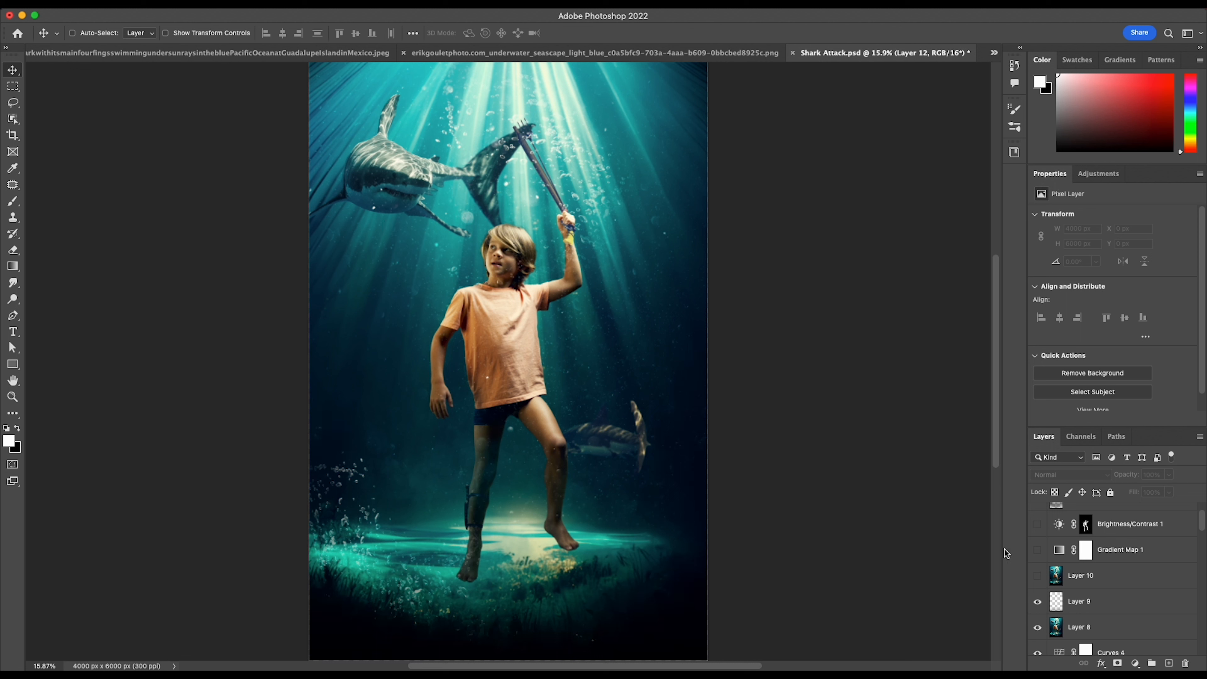
{"action": "left_click", "coordinate": [1038, 575]}
Show the Gradient Map 1 adjustment above Layer 10 and display its properties.
{"action": "scroll", "coordinate": [1045, 589], "scroll_direction": "up", "scroll_amount": 1}
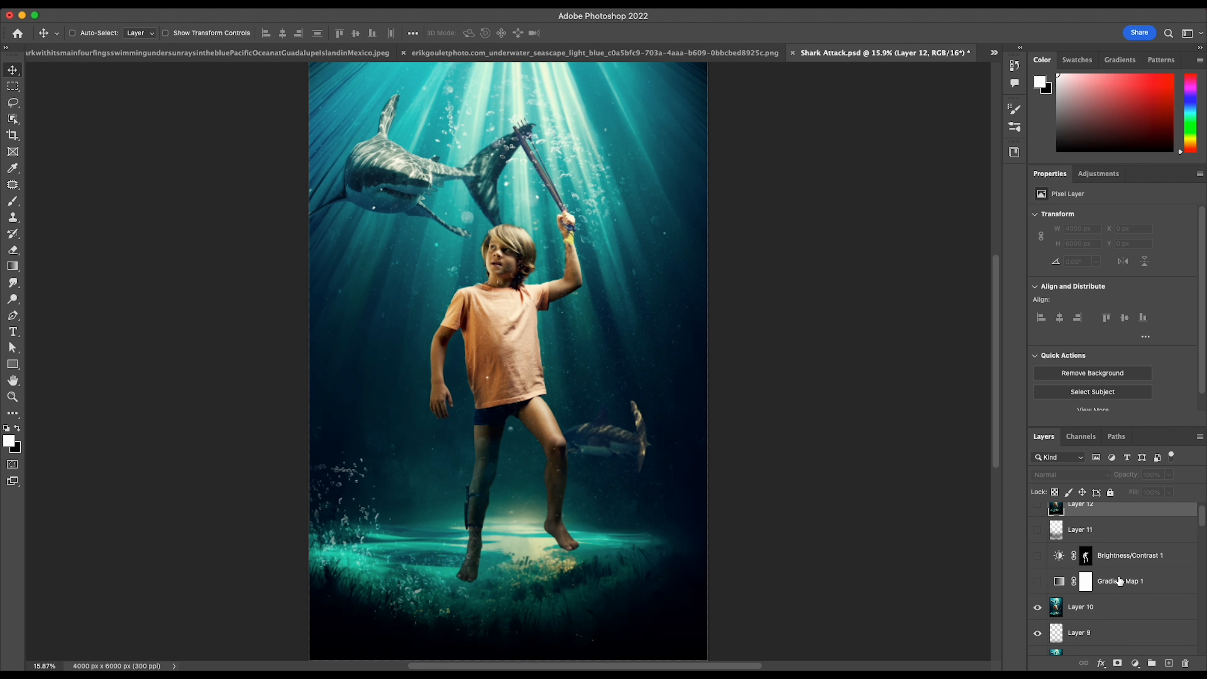
{"action": "left_click", "coordinate": [1038, 582]}
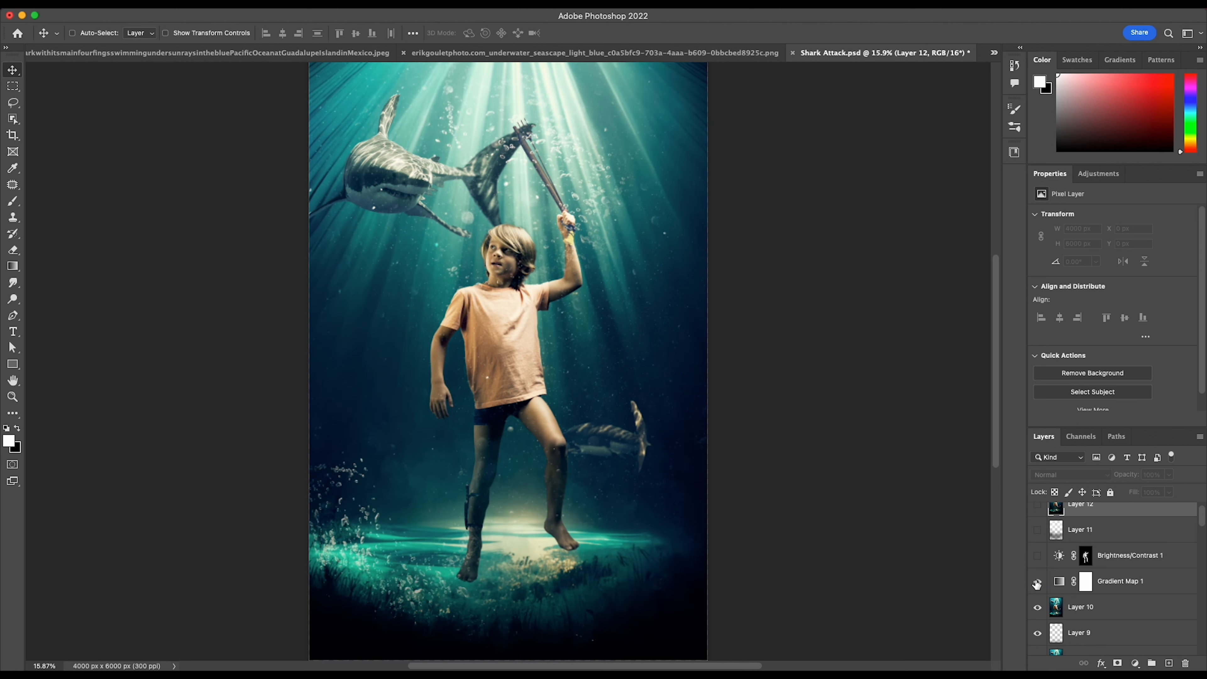
{"action": "left_click", "coordinate": [1060, 582]}
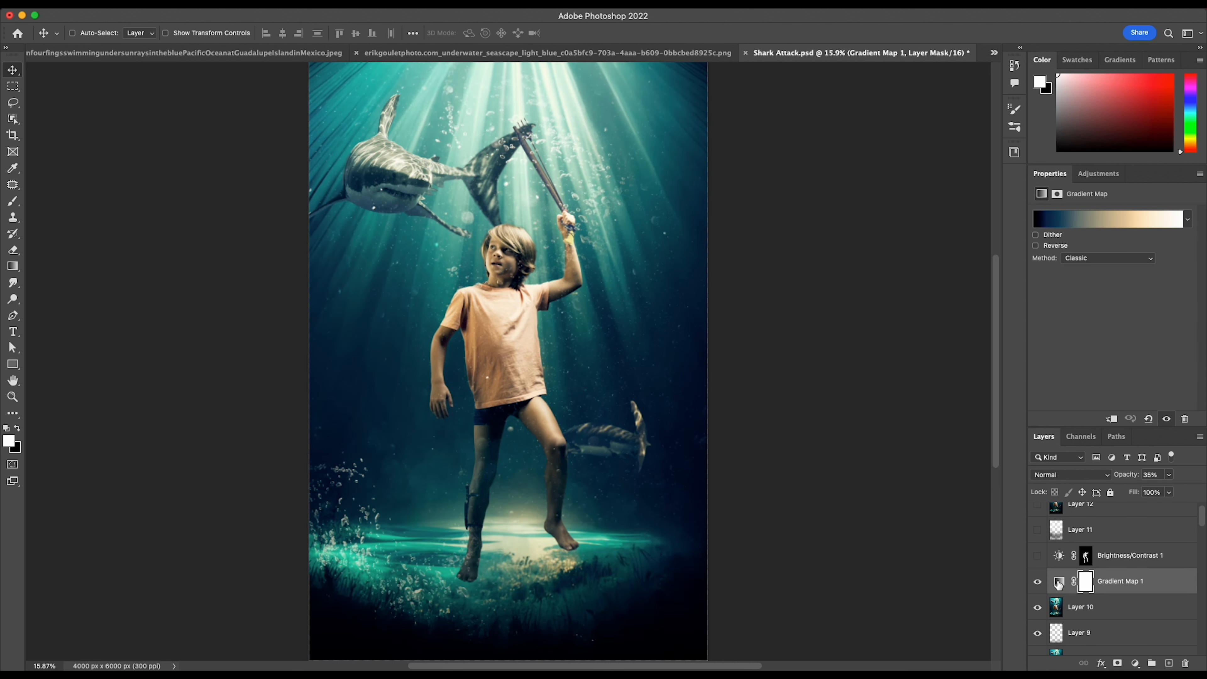
Inspect the Gradient Map's inner colour stops in the Gradient Editor, and compare the composite with the adjustment hidden and shown.
{"action": "left_click", "coordinate": [1096, 219]}
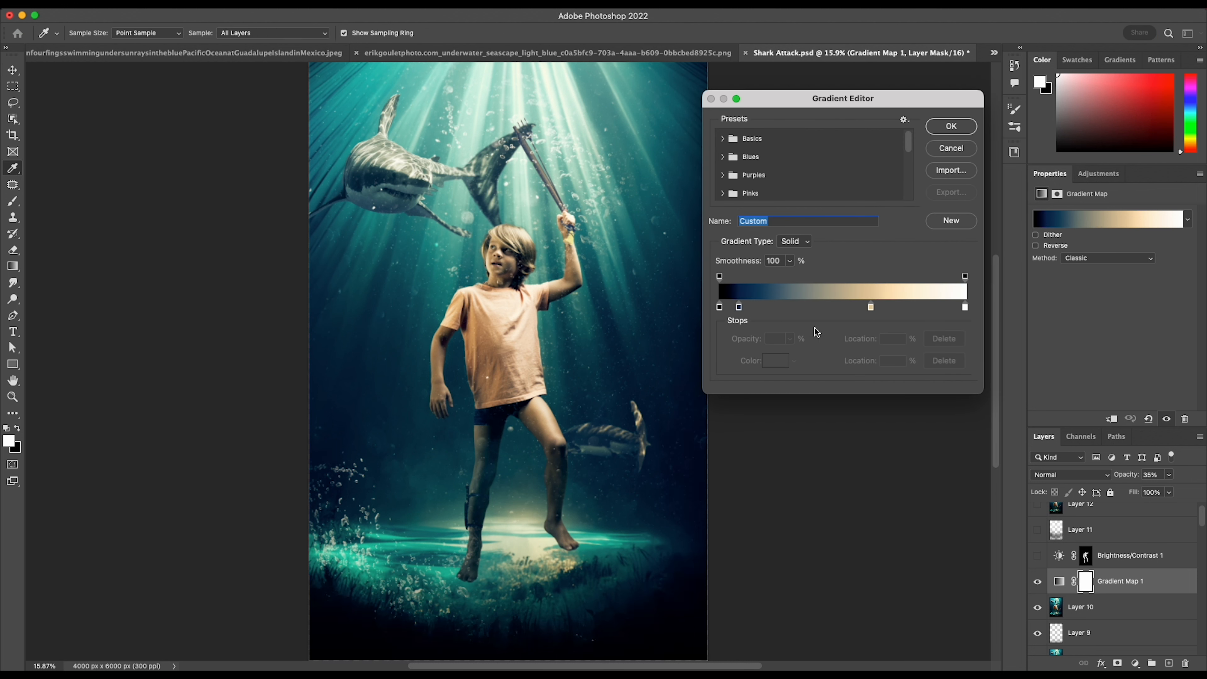
{"action": "left_click", "coordinate": [739, 306]}
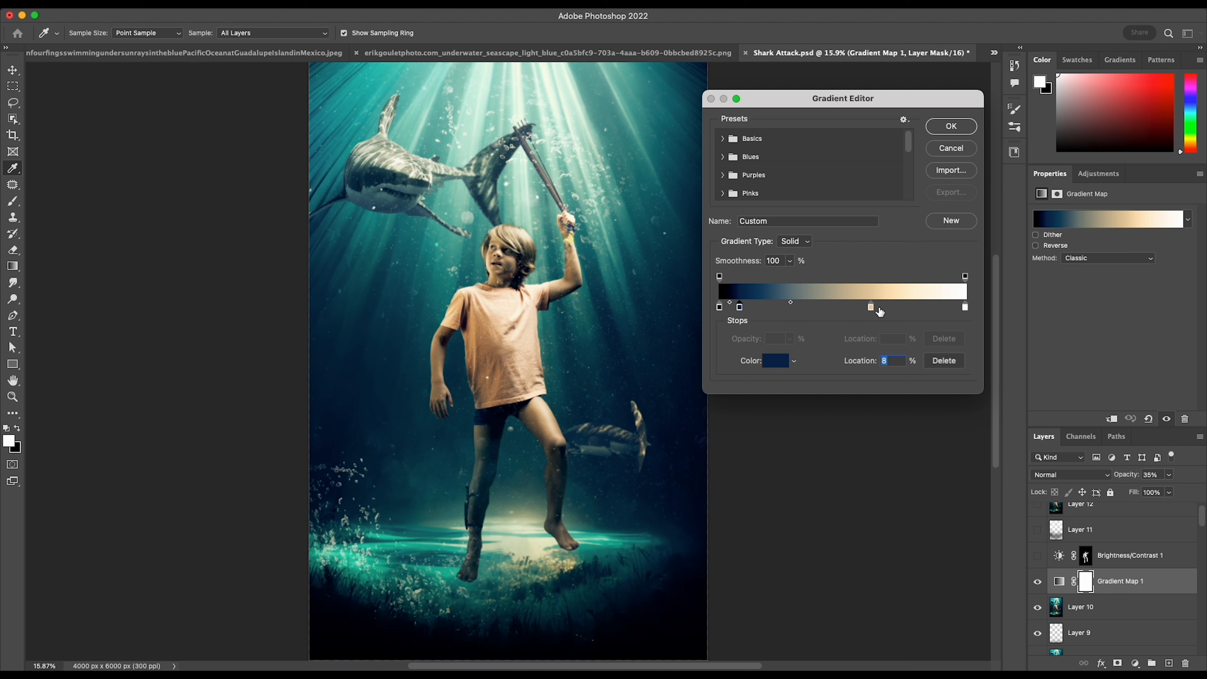
{"action": "left_click", "coordinate": [871, 307]}
{"action": "left_click", "coordinate": [939, 151]}
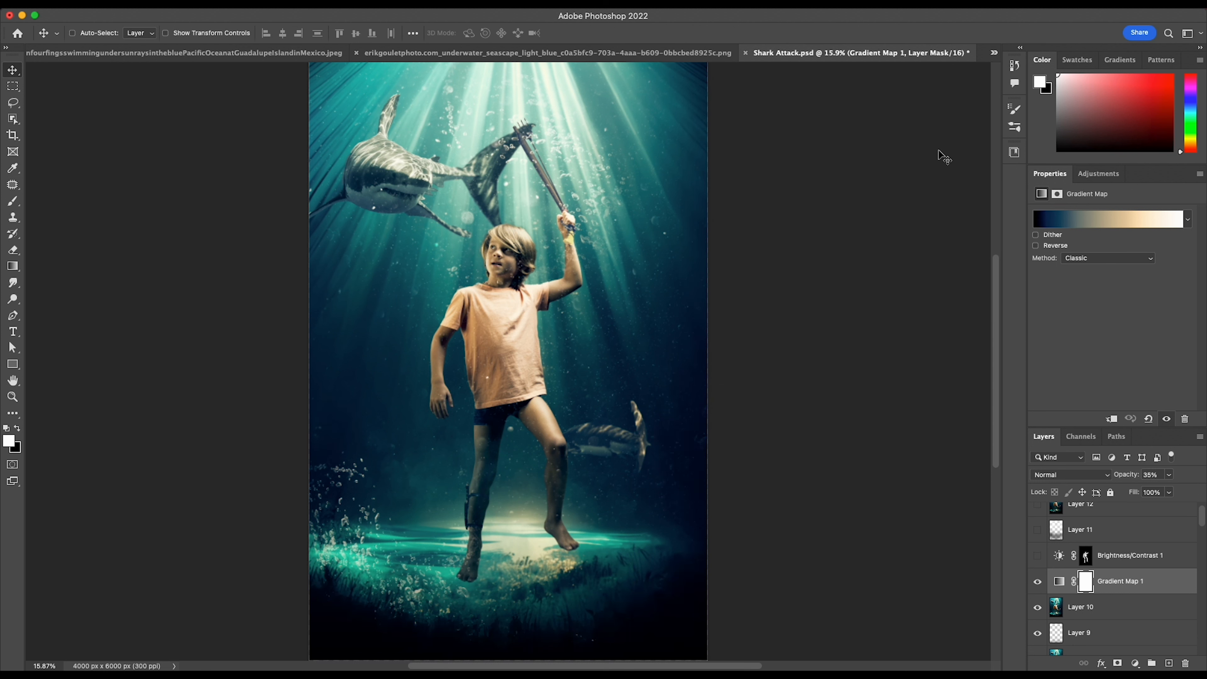
{"action": "left_click", "coordinate": [1038, 582]}
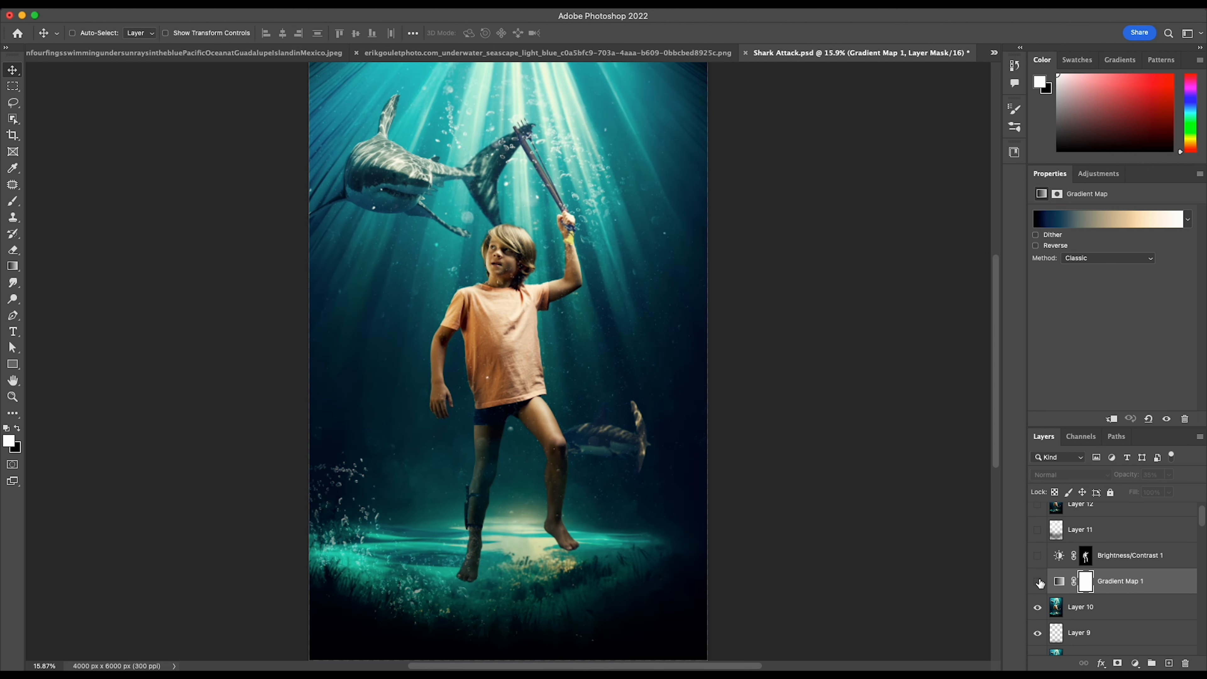
{"action": "left_click", "coordinate": [1038, 581]}
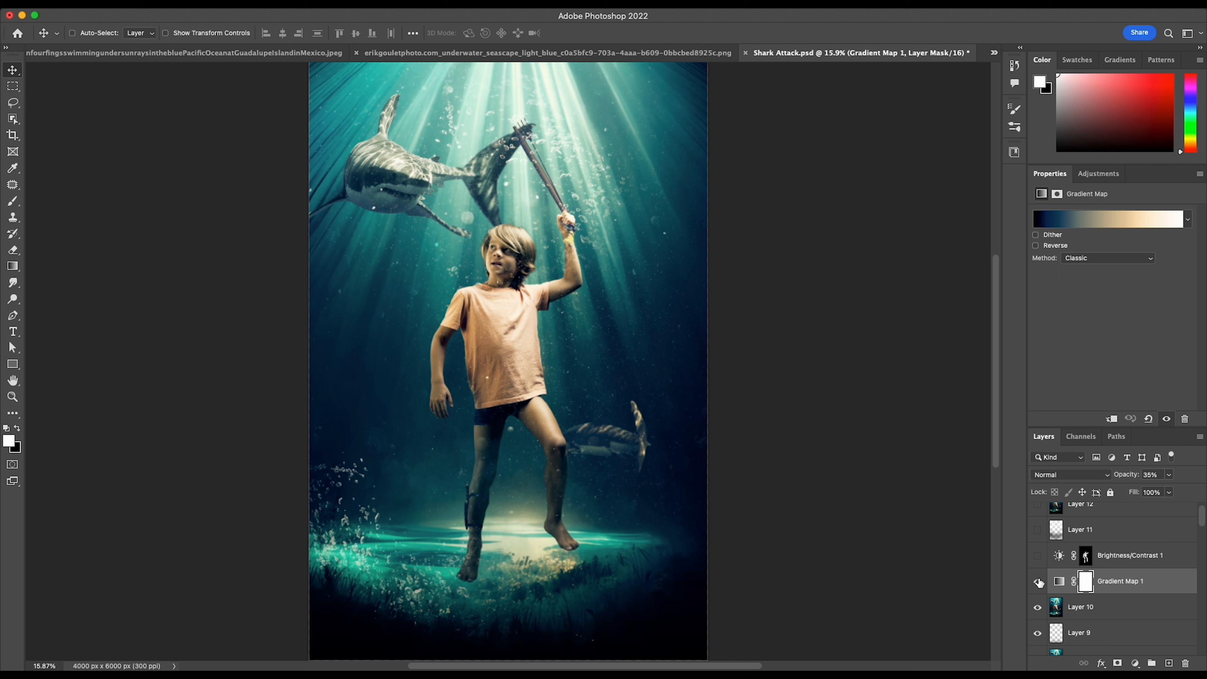
Show the masked Brightness/Contrast 1 adjustment and Layer 11 above Gradient Map 1.
{"action": "left_click", "coordinate": [1037, 556]}
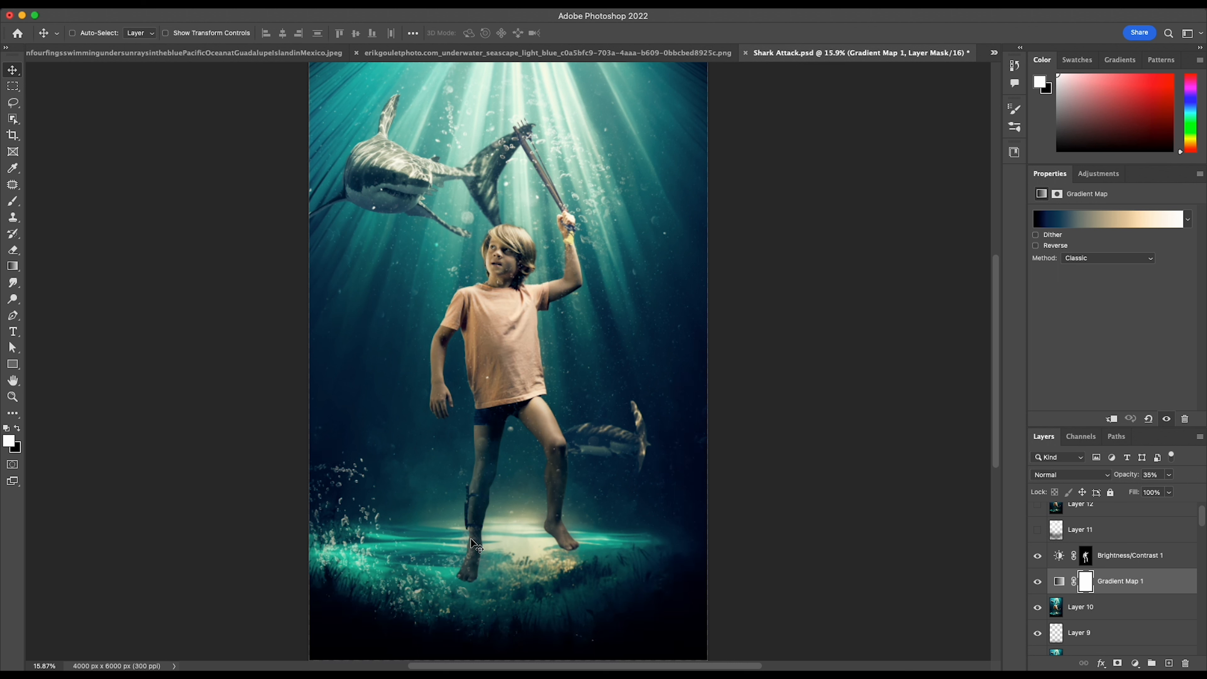
{"action": "left_click", "coordinate": [1037, 532]}
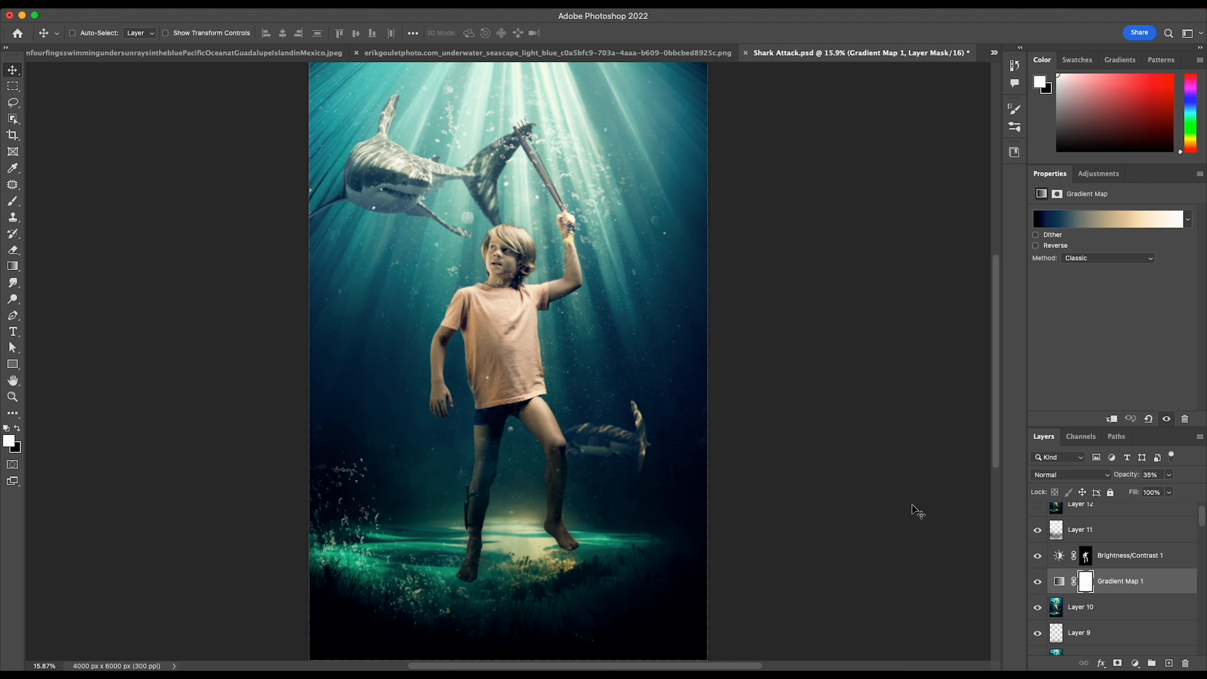
{"action": "scroll", "coordinate": [1072, 542], "scroll_direction": "up", "scroll_amount": 1}
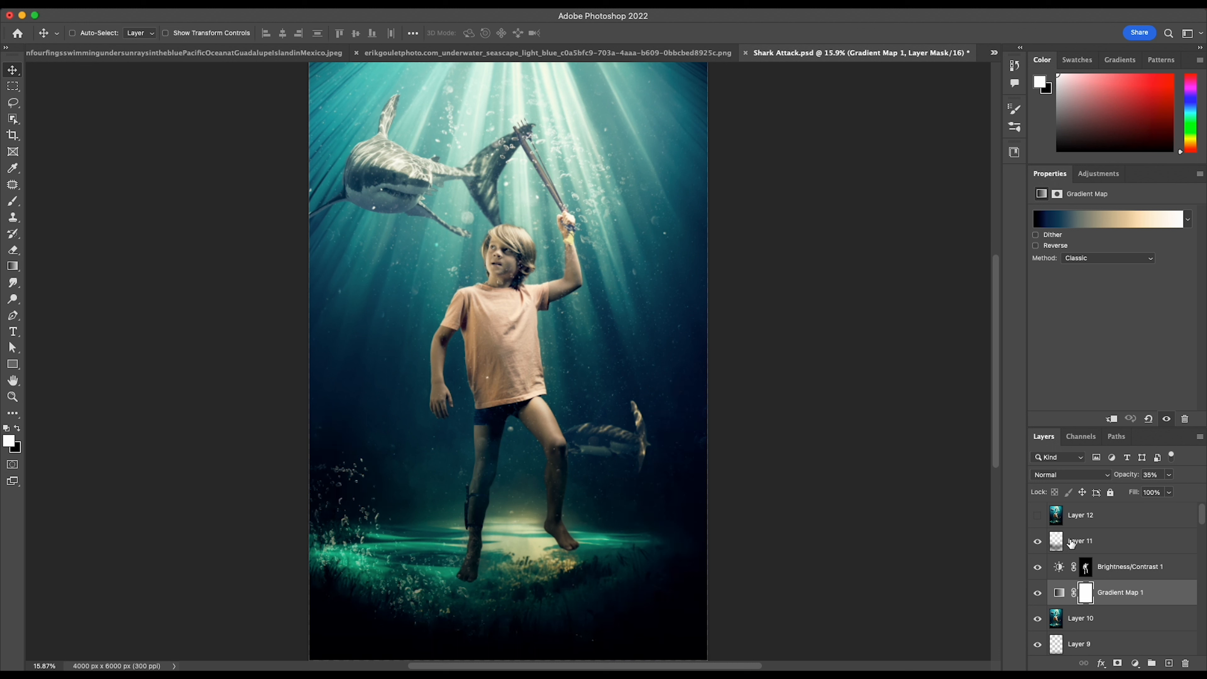